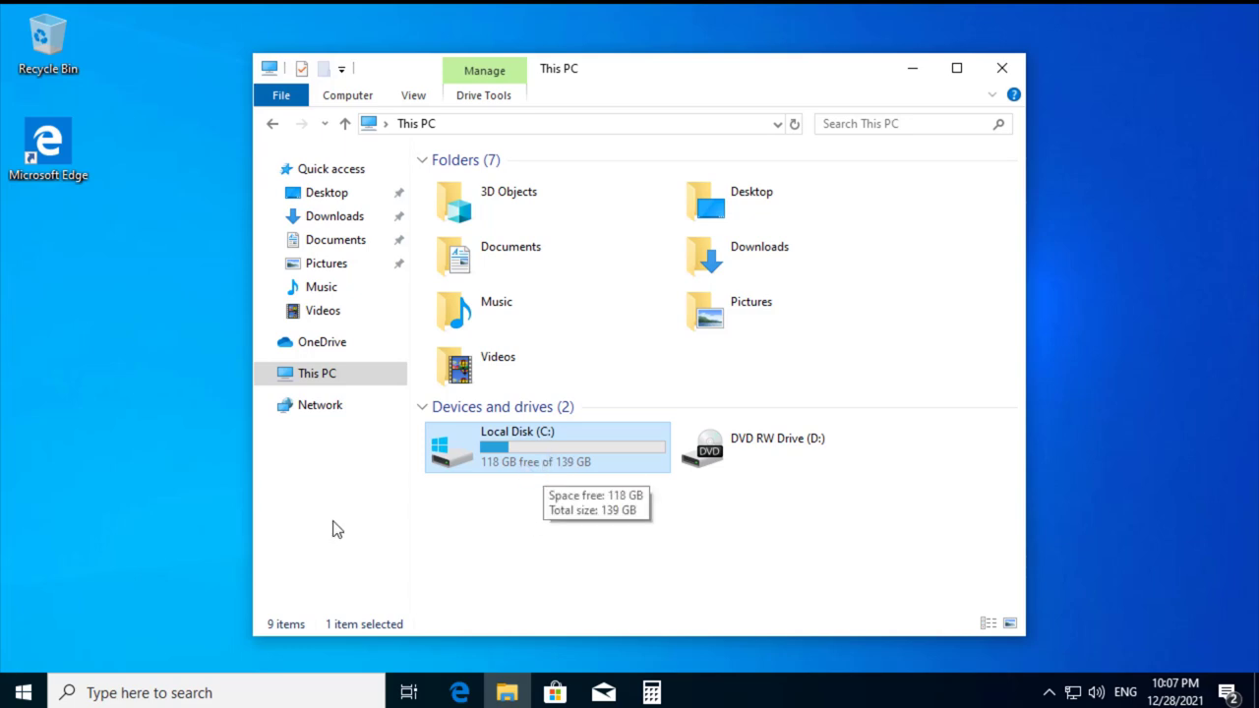
- Open Disk Management to view the computer's disk partitions
{"action": "left_click", "coordinate": [22, 694]}
{"action": "right_click", "coordinate": [22, 693]}
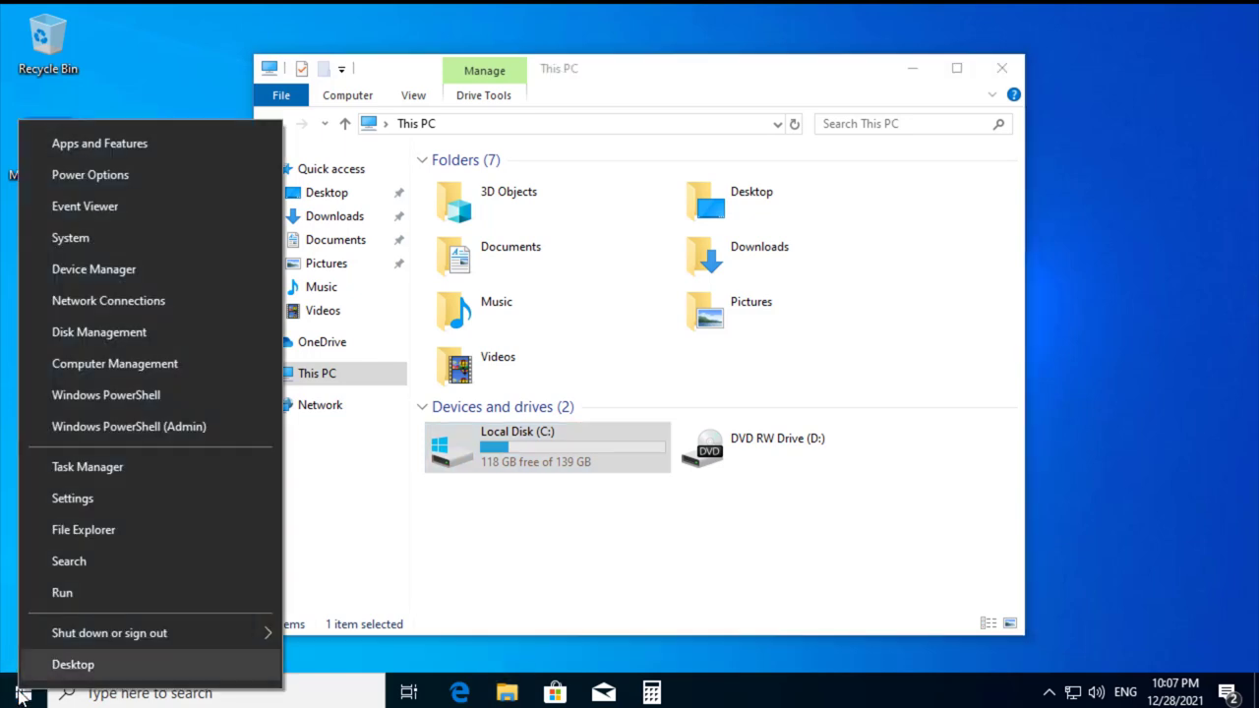
{"action": "left_click", "coordinate": [90, 335]}
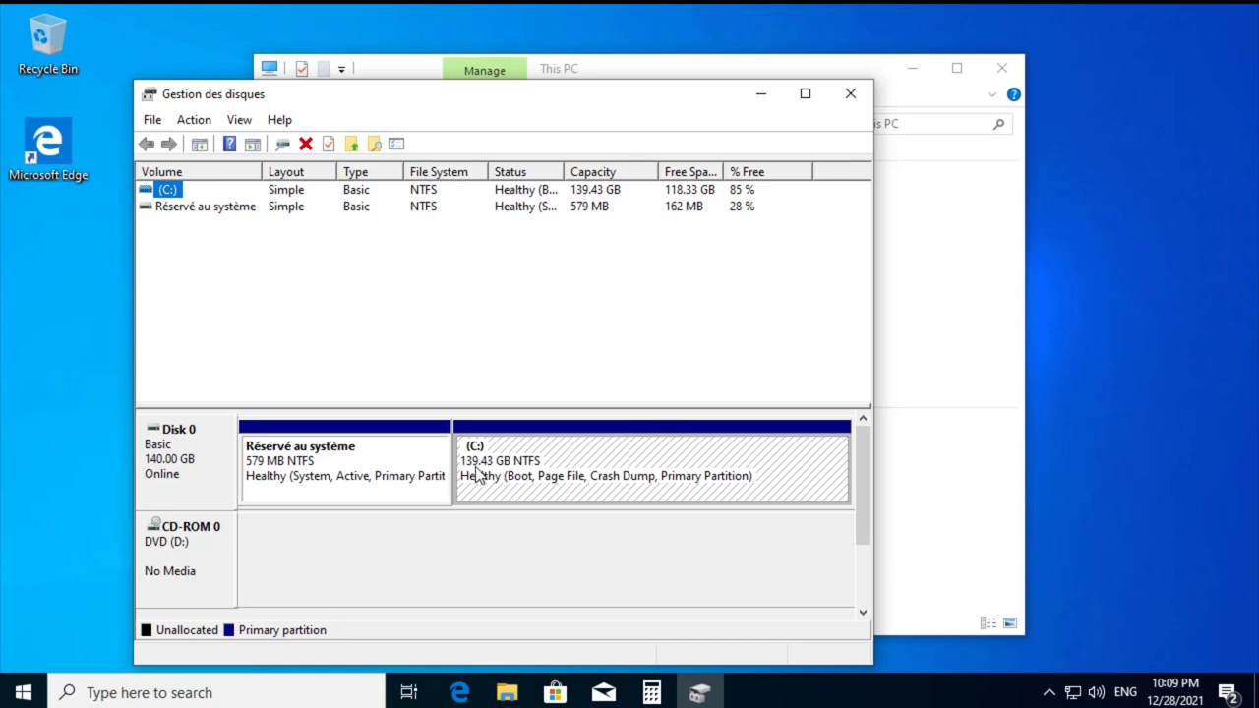
- Keep the current colour scheme in the performance prompt with the option to be asked again, and return to Disk Management
{"action": "left_click", "coordinate": [963, 358]}
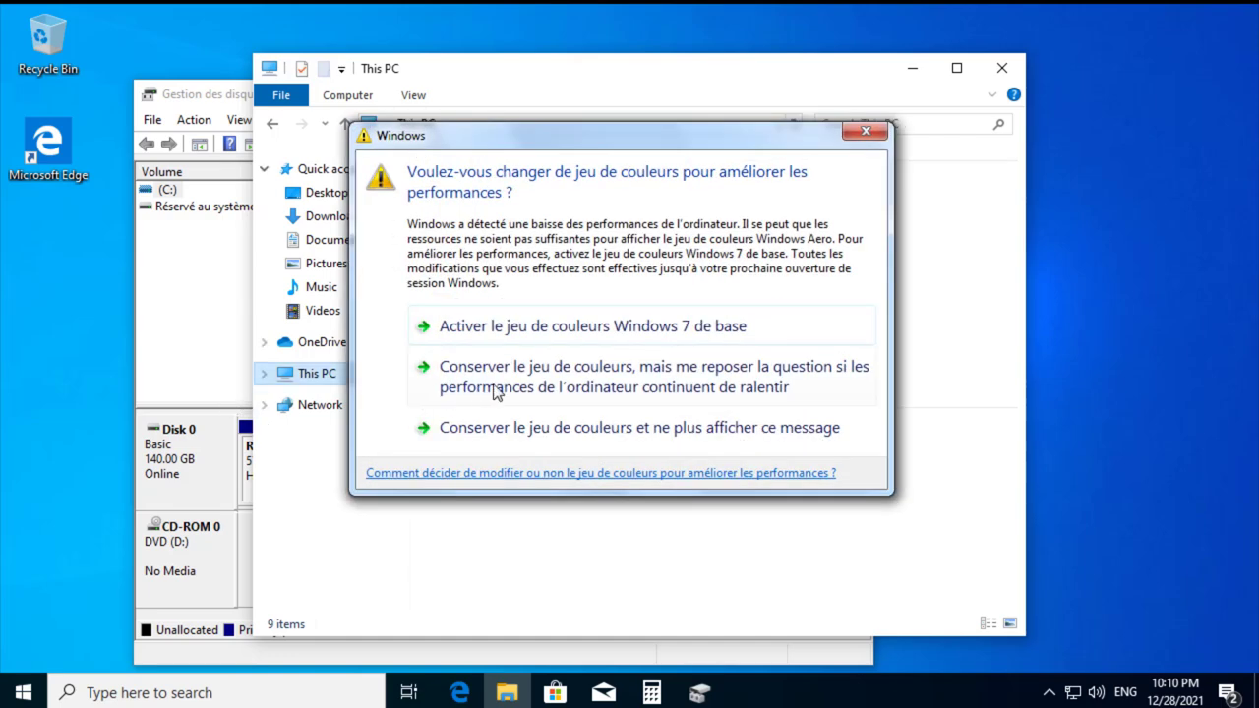
{"action": "left_click", "coordinate": [495, 392]}
{"action": "left_click", "coordinate": [202, 325]}
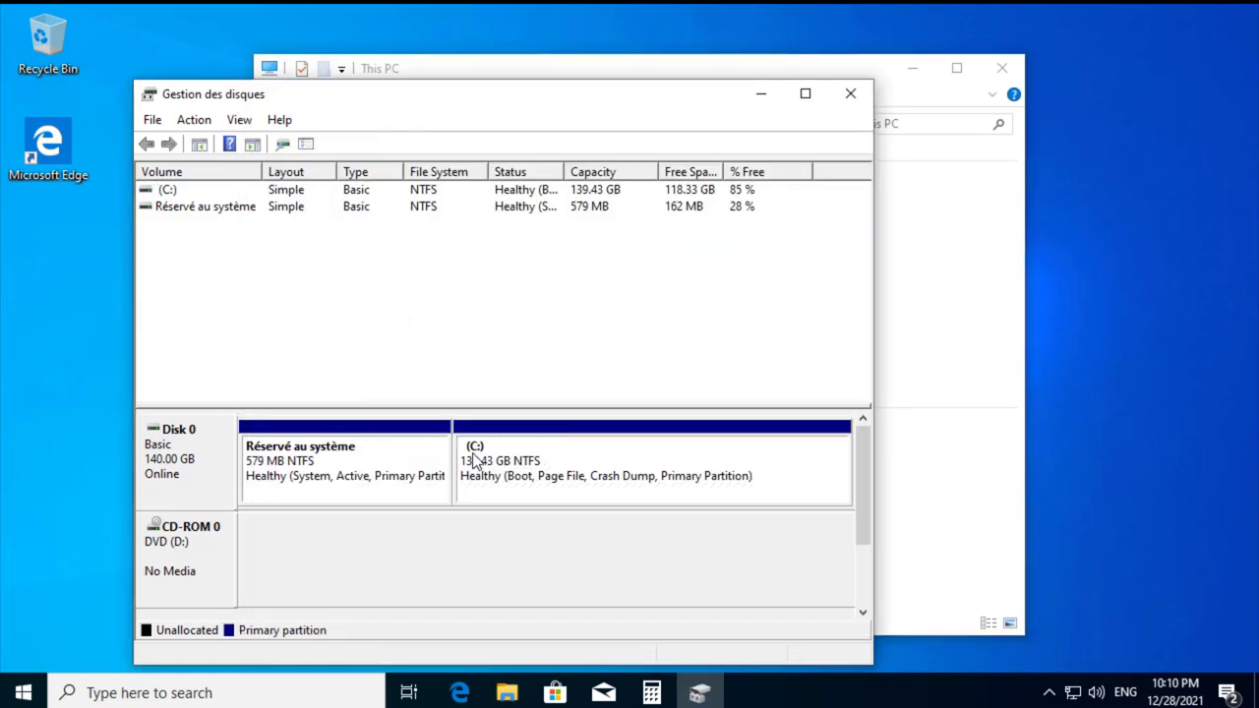
- Start Shrink Volume for the C: partition on Disk 0 and select the amount of space to shrink for editing
{"action": "left_click", "coordinate": [503, 470]}
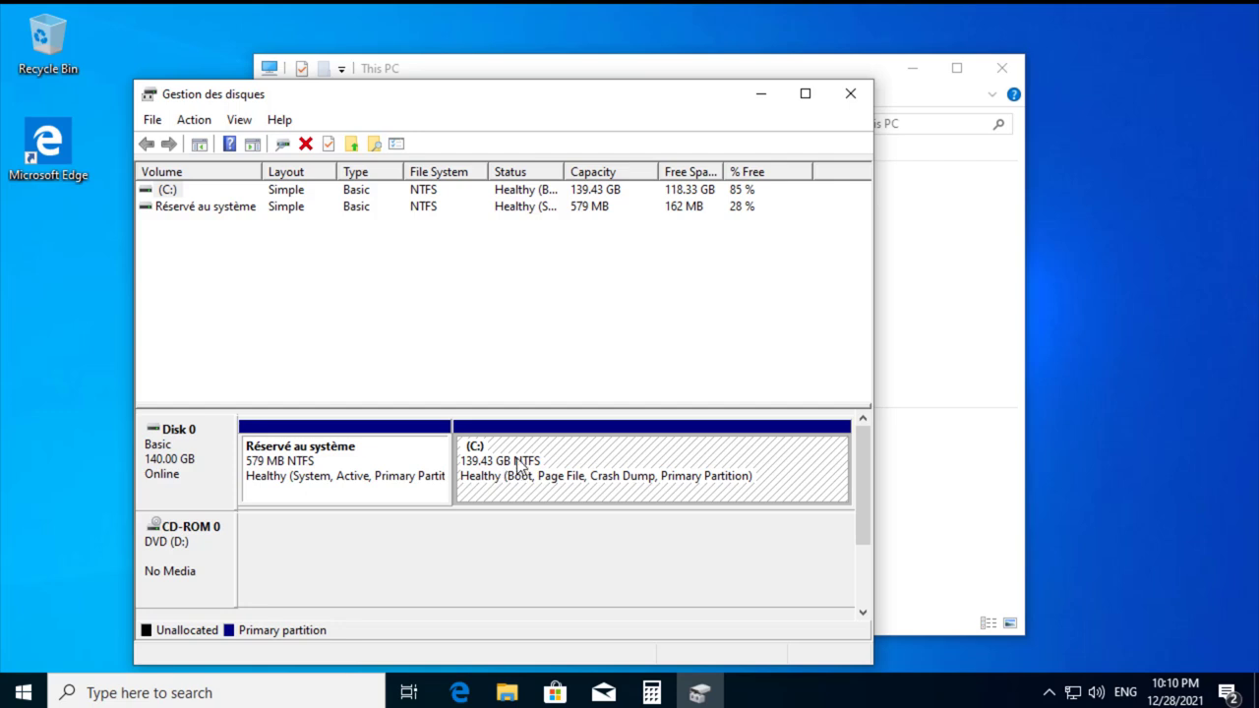
{"action": "right_click", "coordinate": [518, 466]}
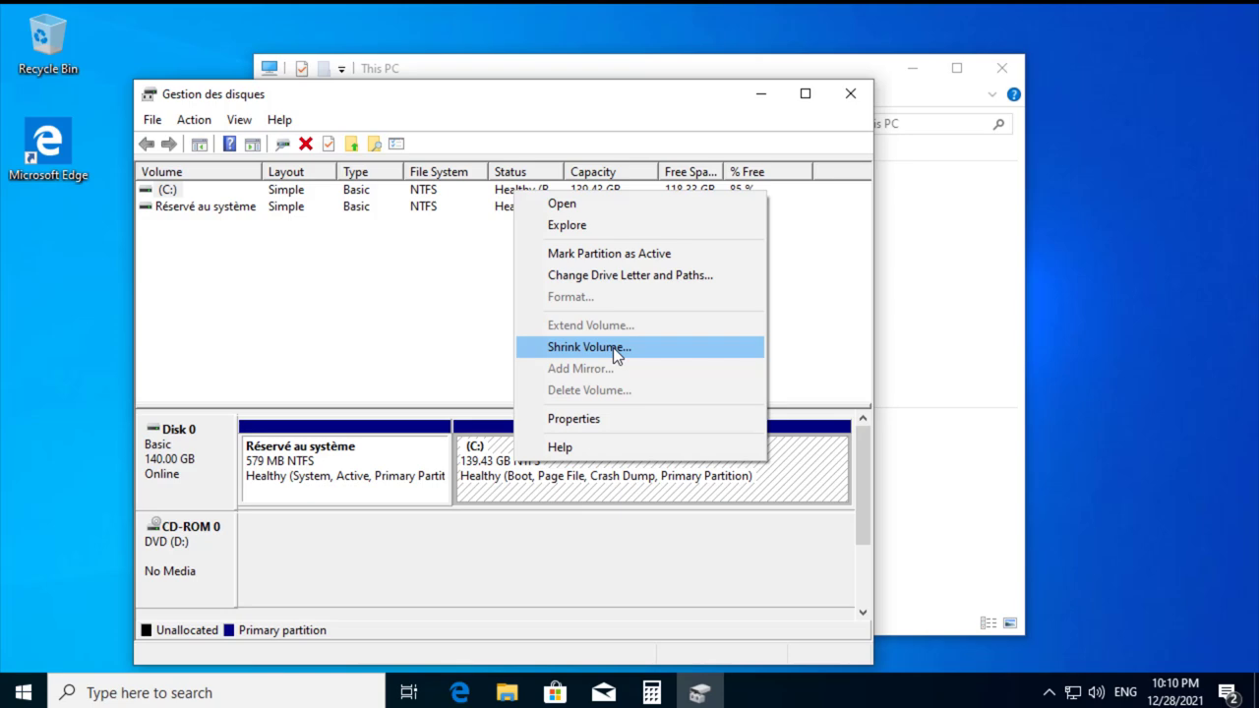
{"action": "left_click", "coordinate": [599, 348]}
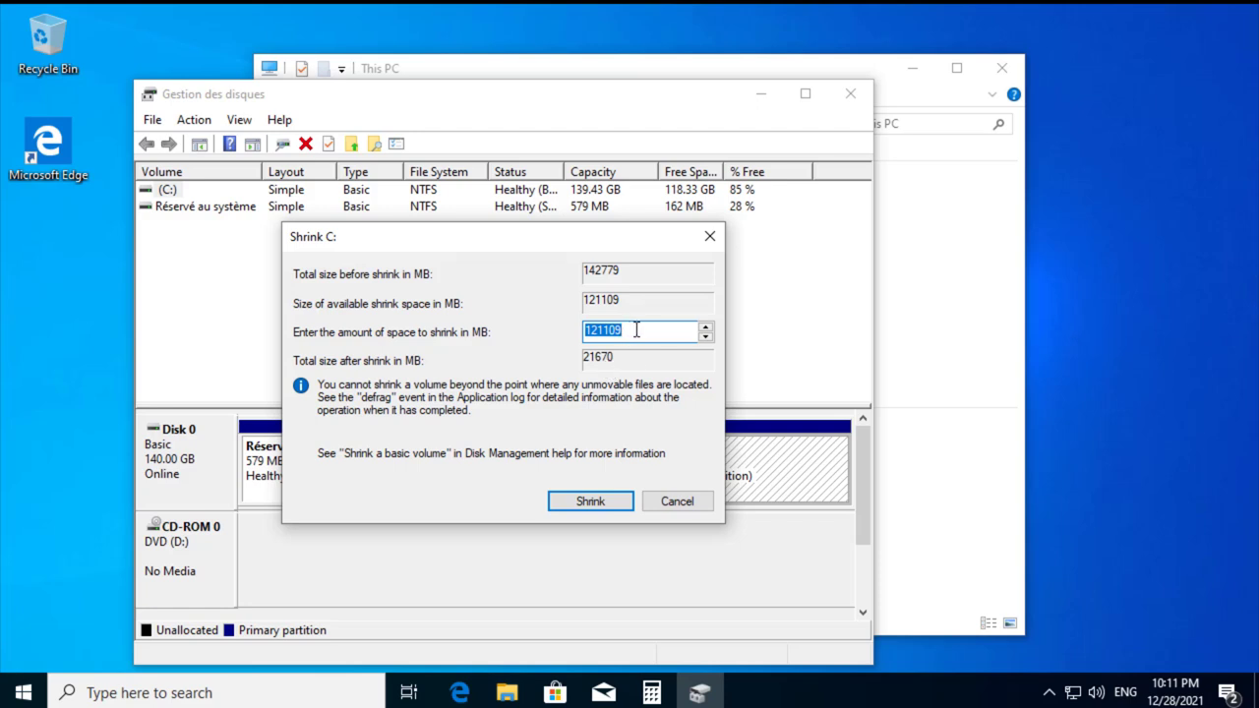
{"action": "left_click_drag", "start_coordinate": [639, 330], "coordinate": [558, 332]}
- Convert 60 GB to megabytes in Calculator by multiplying 60 by 1024, and close Calculator
{"action": "left_click", "coordinate": [652, 692]}
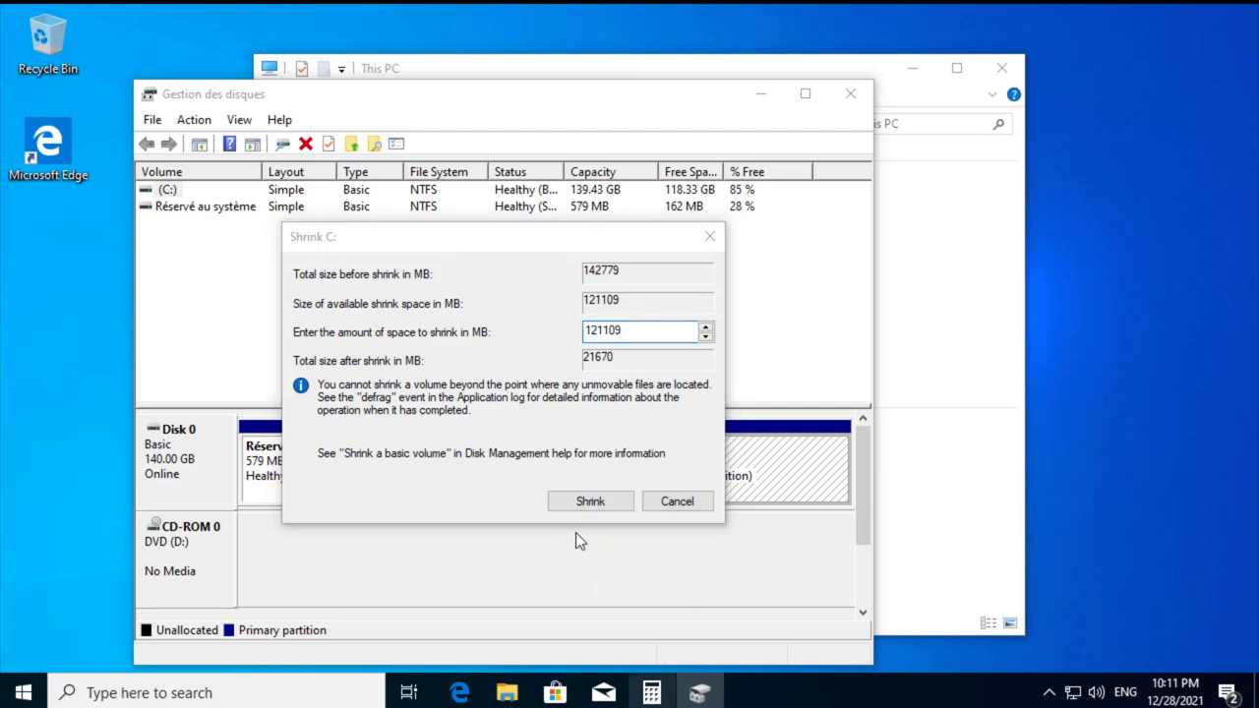
{"action": "left_click", "coordinate": [420, 500]}
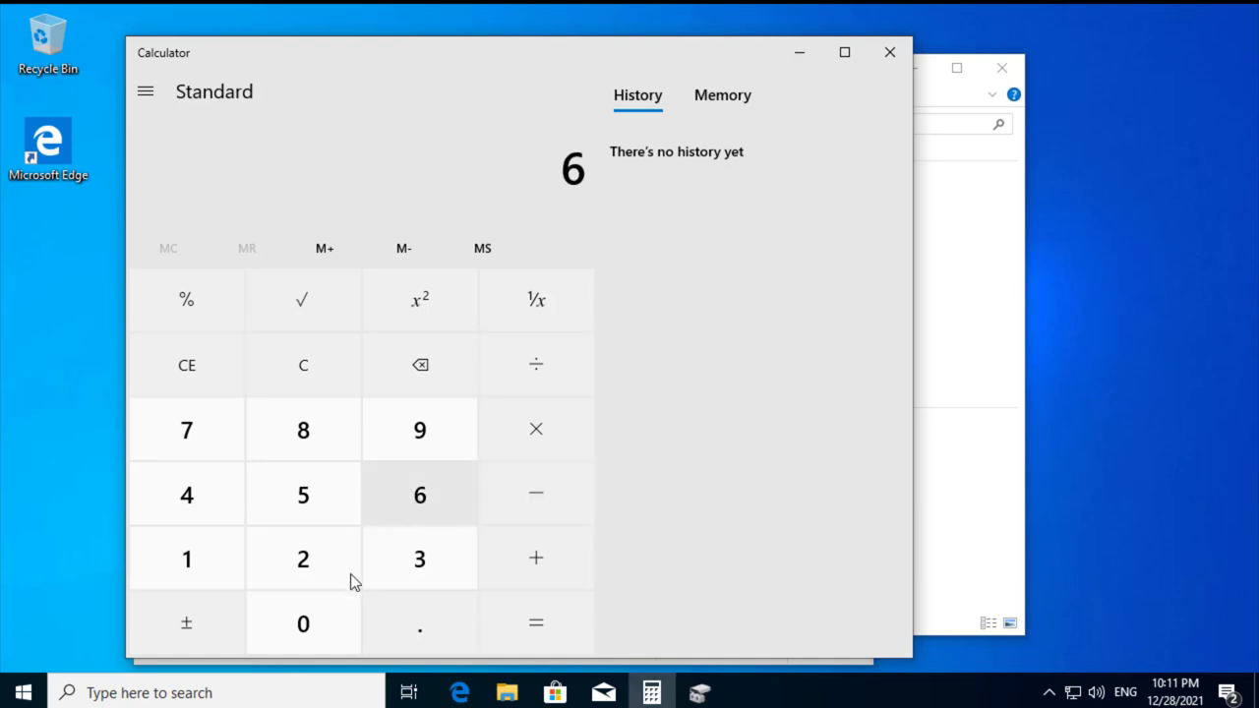
{"action": "left_click", "coordinate": [311, 624]}
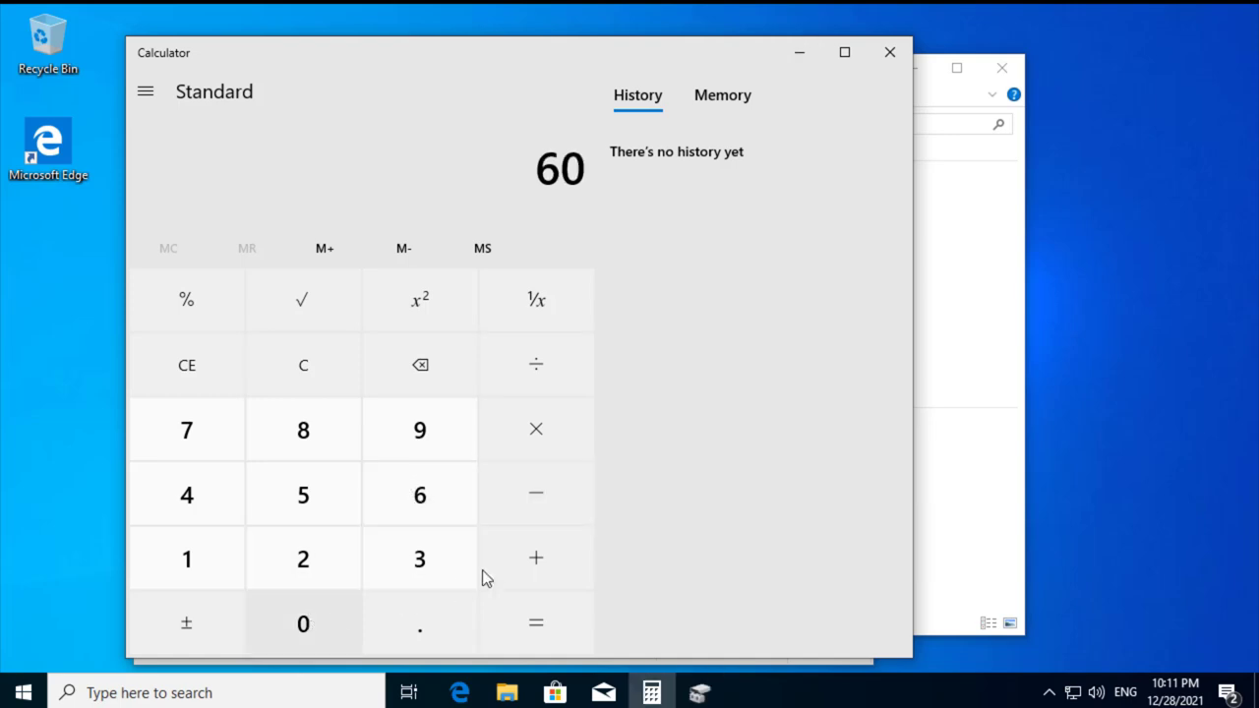
{"action": "left_click", "coordinate": [534, 441]}
{"action": "left_click", "coordinate": [219, 561]}
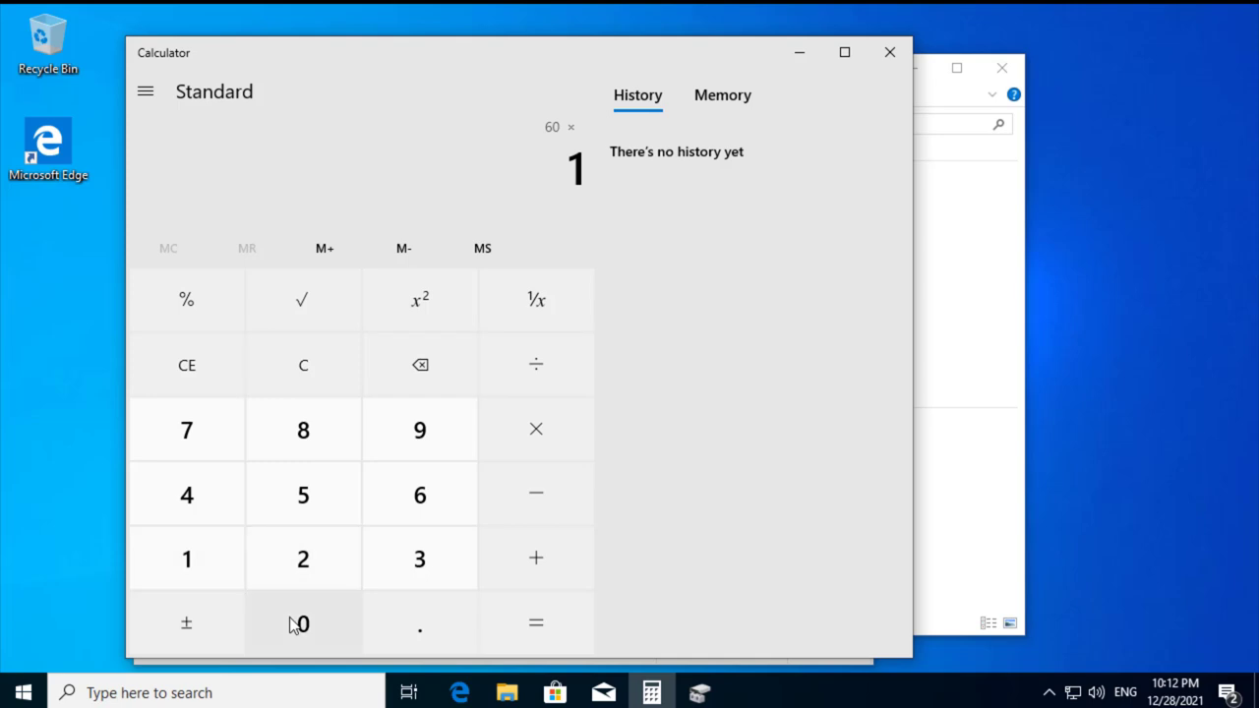
{"action": "left_click", "coordinate": [291, 620]}
{"action": "left_click", "coordinate": [303, 580]}
{"action": "left_click", "coordinate": [216, 507]}
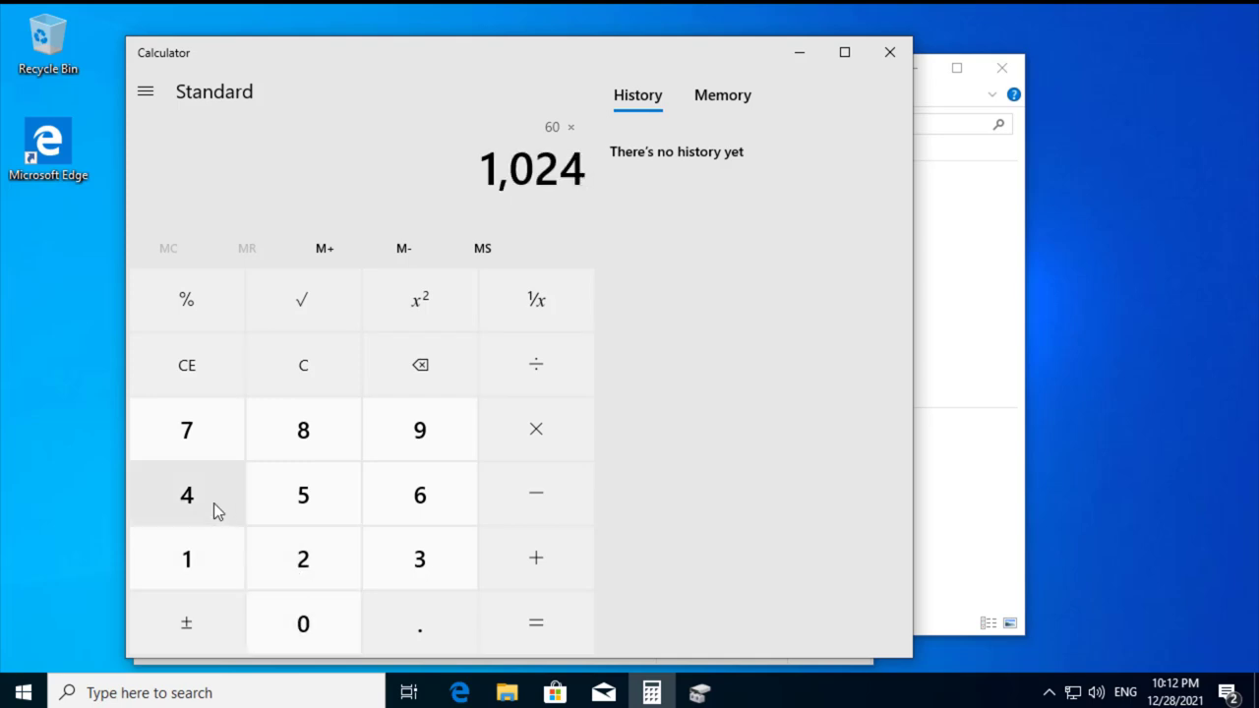
{"action": "left_click", "coordinate": [523, 616]}
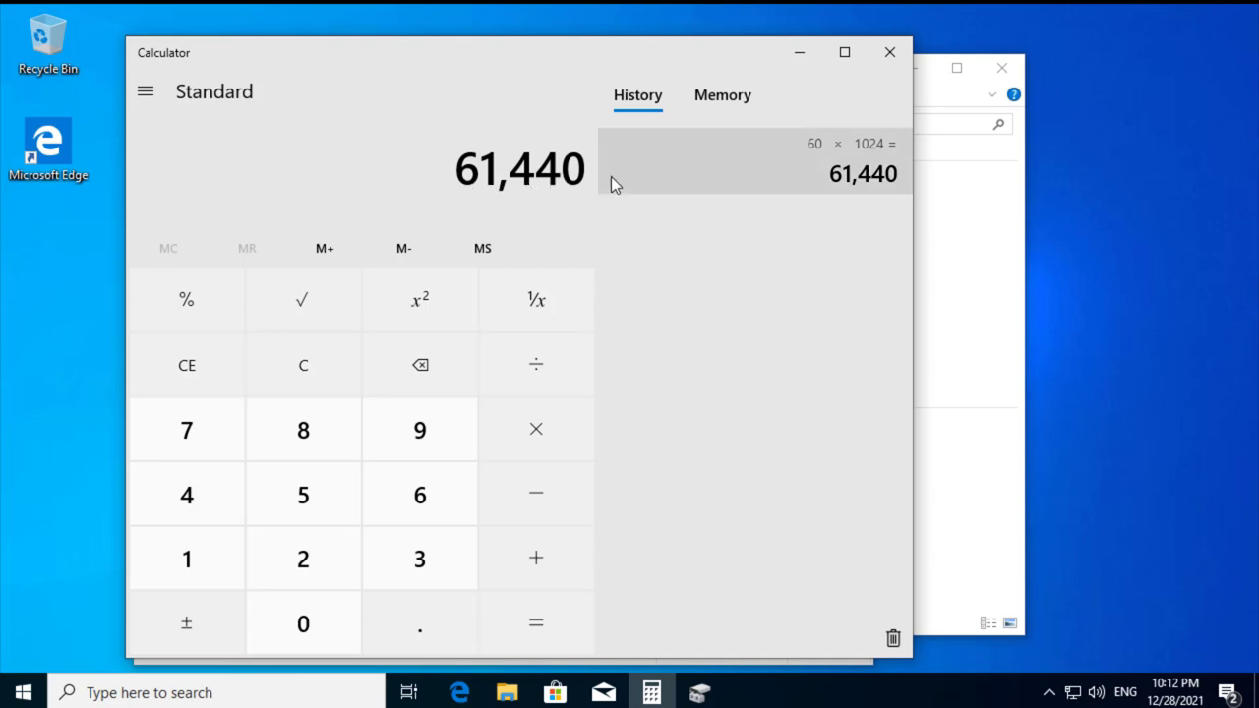
{"action": "key", "text": "alt+F4"}
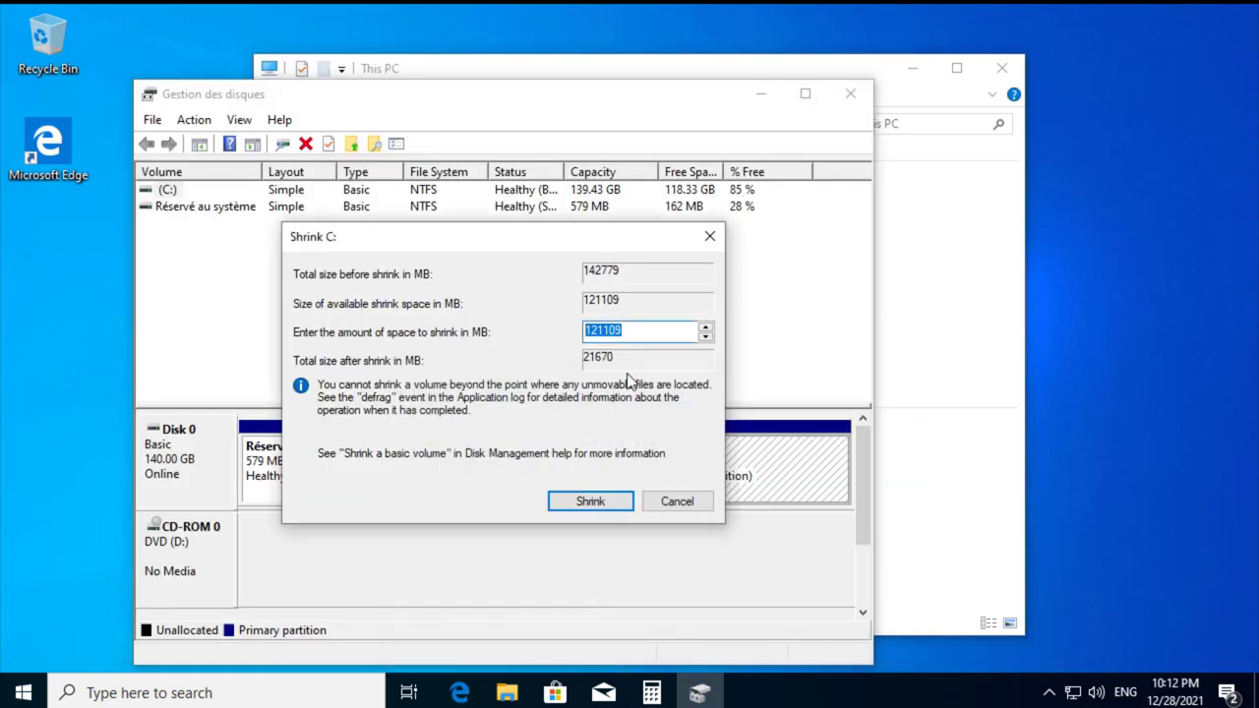
- Set the amount of space to shrink to 61440 MB and shrink the C: volume
{"action": "type", "text": "61440"}
{"action": "left_click_drag", "start_coordinate": [626, 330], "coordinate": [592, 335]}
{"action": "left_click", "coordinate": [585, 505]}
{"action": "left_click", "coordinate": [585, 505]}
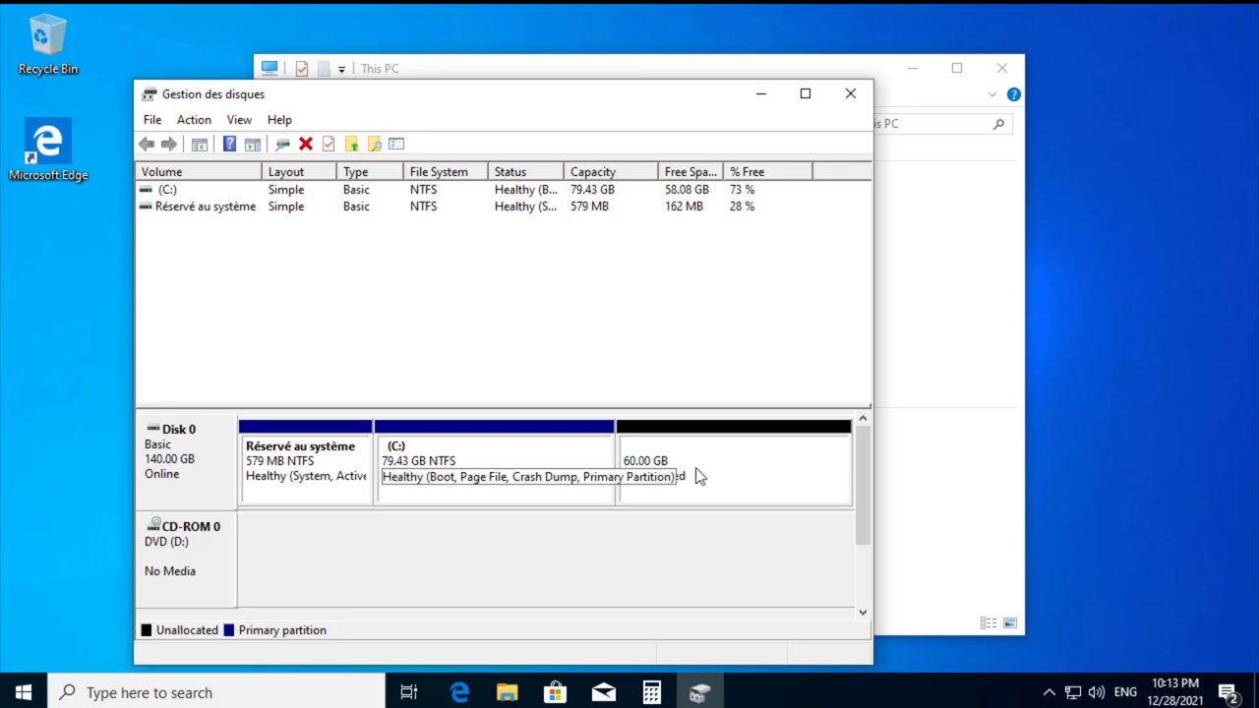
- Refresh This PC in File Explorer to check the size of drive C:, and return to Disk Management
{"action": "left_click", "coordinate": [956, 469]}
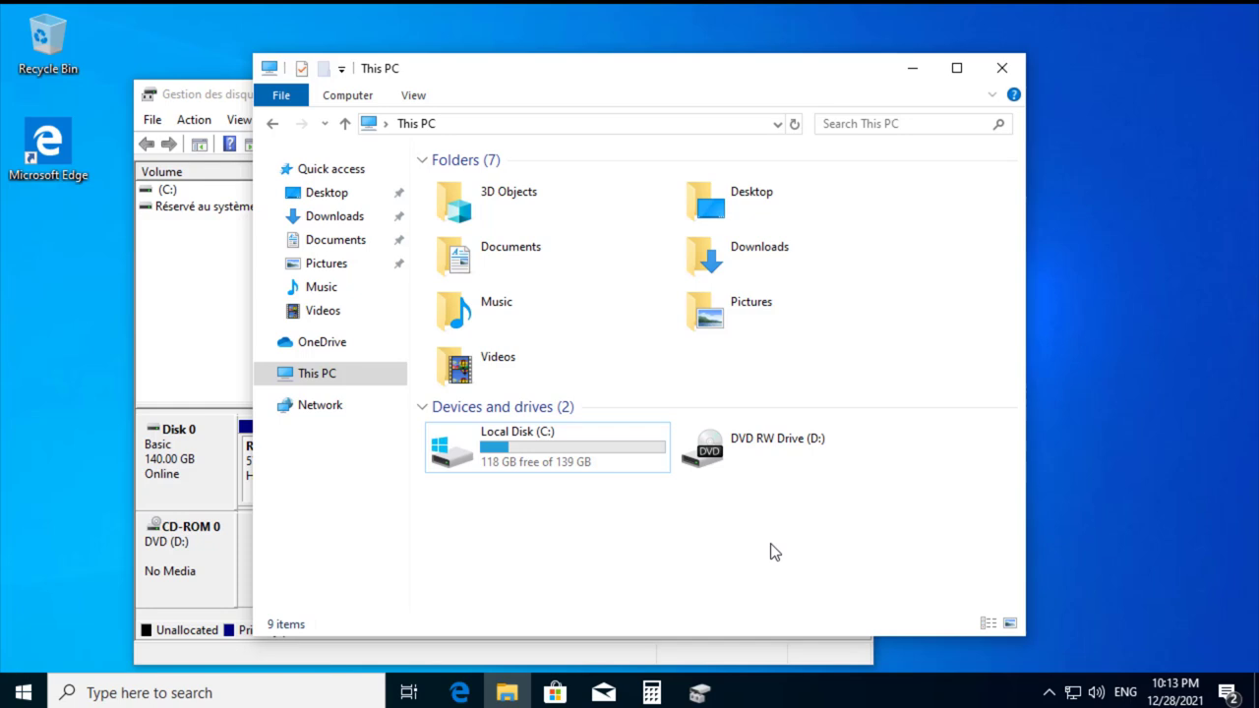
{"action": "right_click", "coordinate": [773, 541]}
{"action": "left_click", "coordinate": [829, 427]}
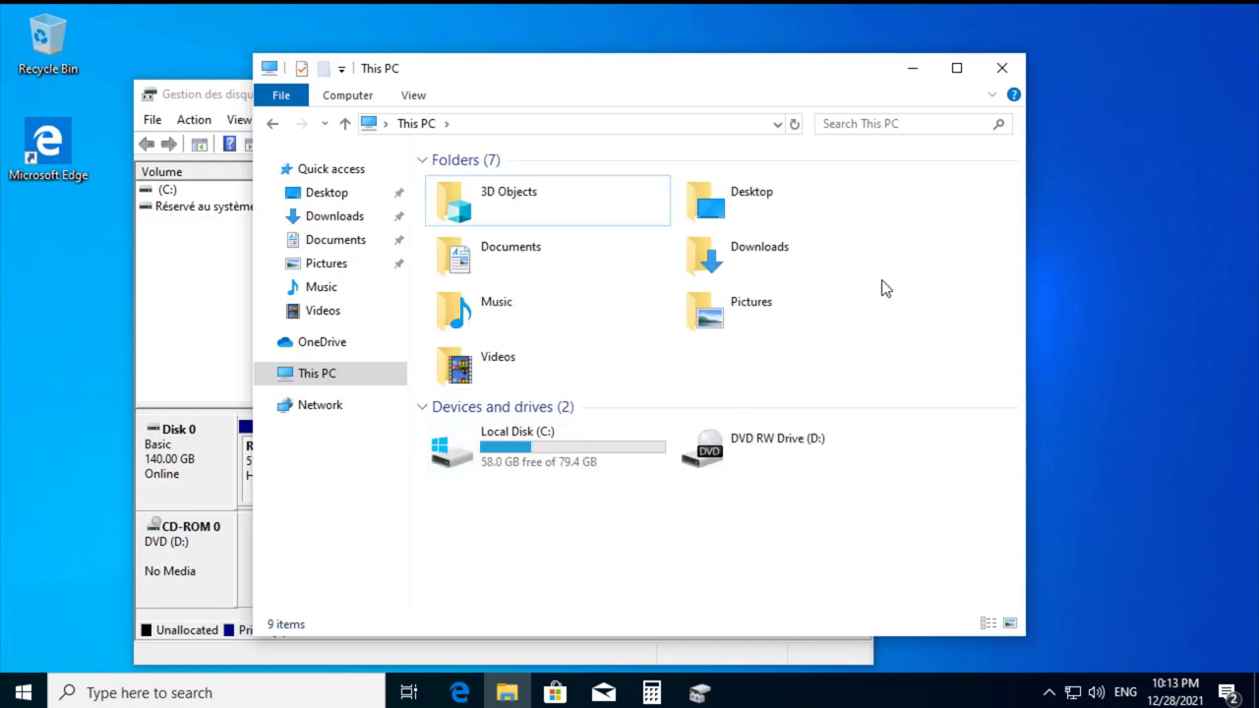
{"action": "left_click", "coordinate": [204, 316]}
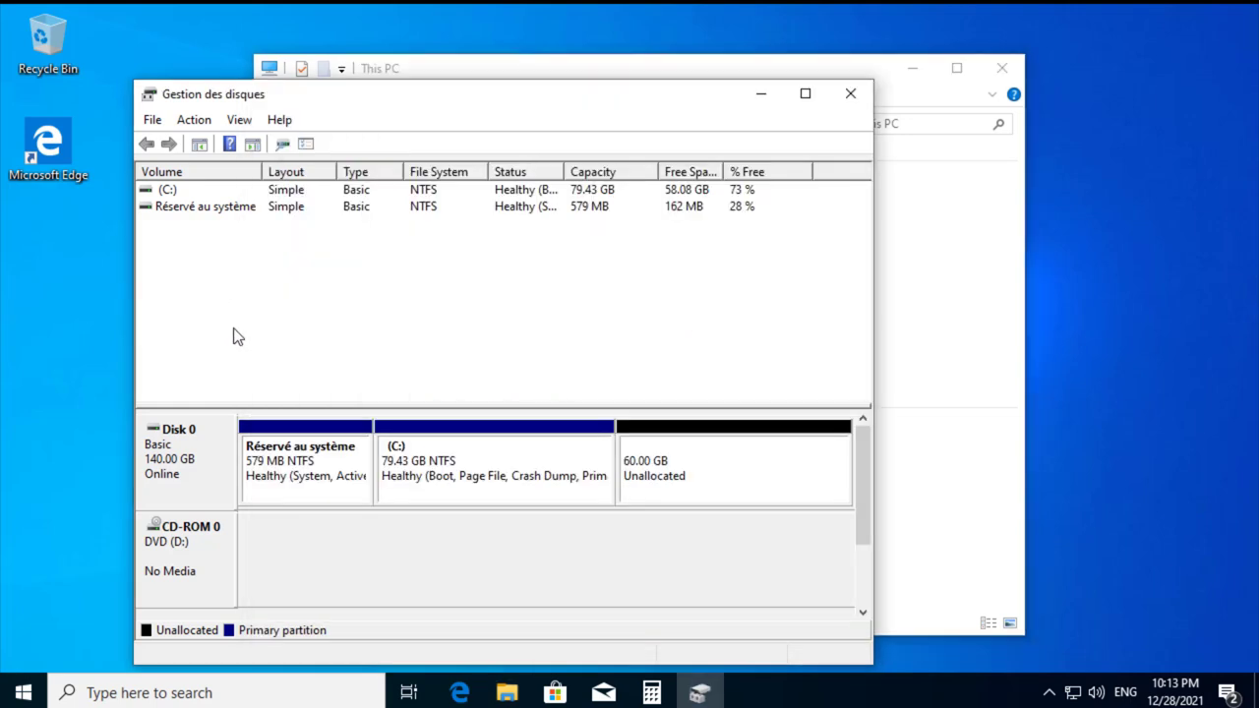
- Start a new simple volume in Disk 0's unallocated space, using the full 61439 MB as its size
{"action": "left_click", "coordinate": [653, 483]}
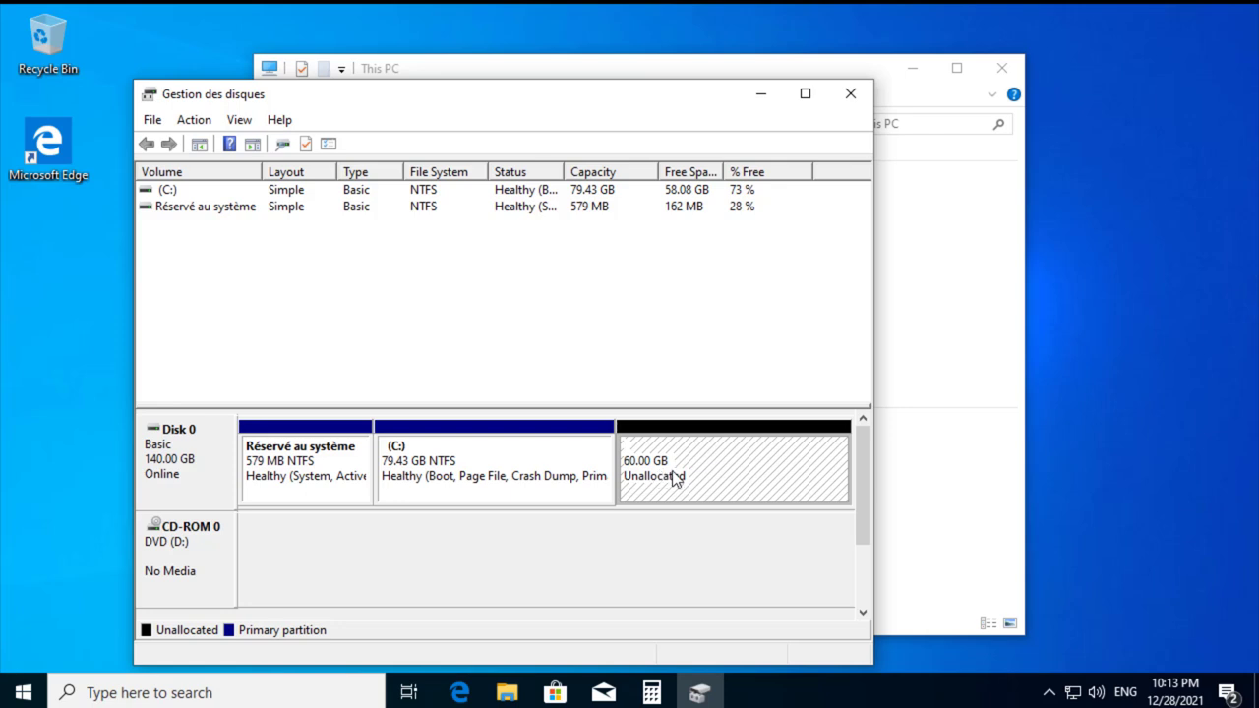
{"action": "right_click", "coordinate": [674, 478]}
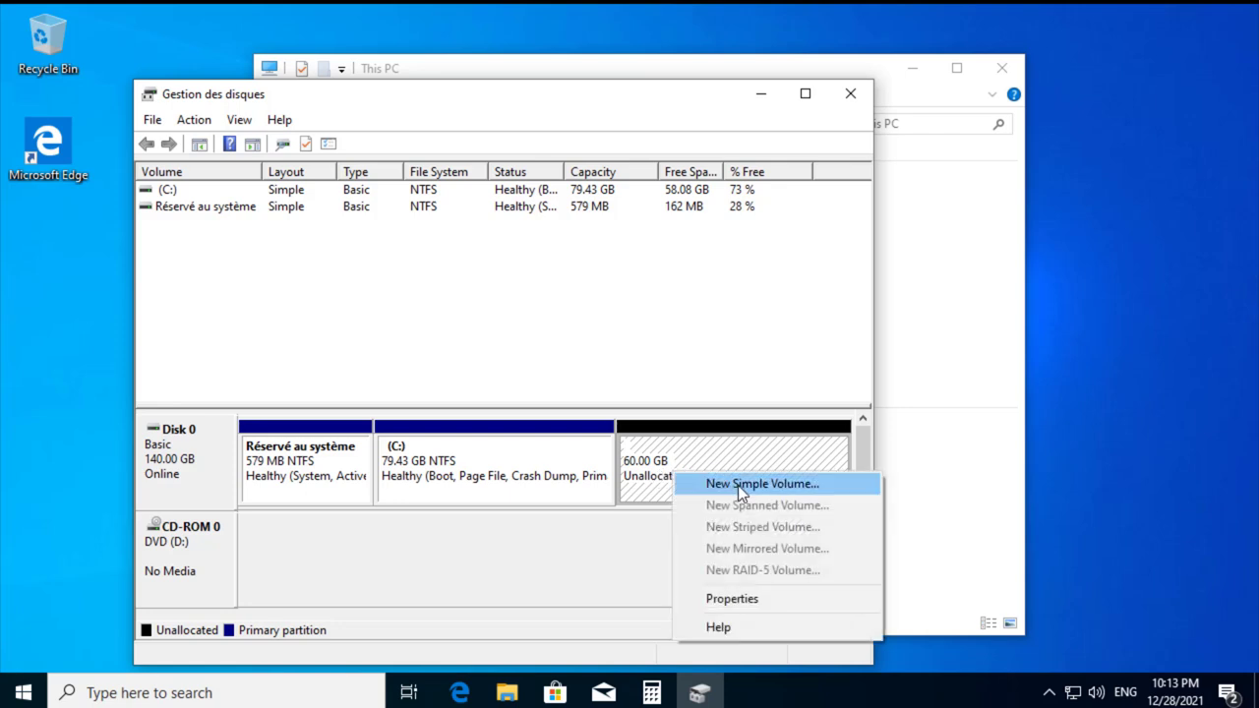
{"action": "left_click", "coordinate": [764, 484]}
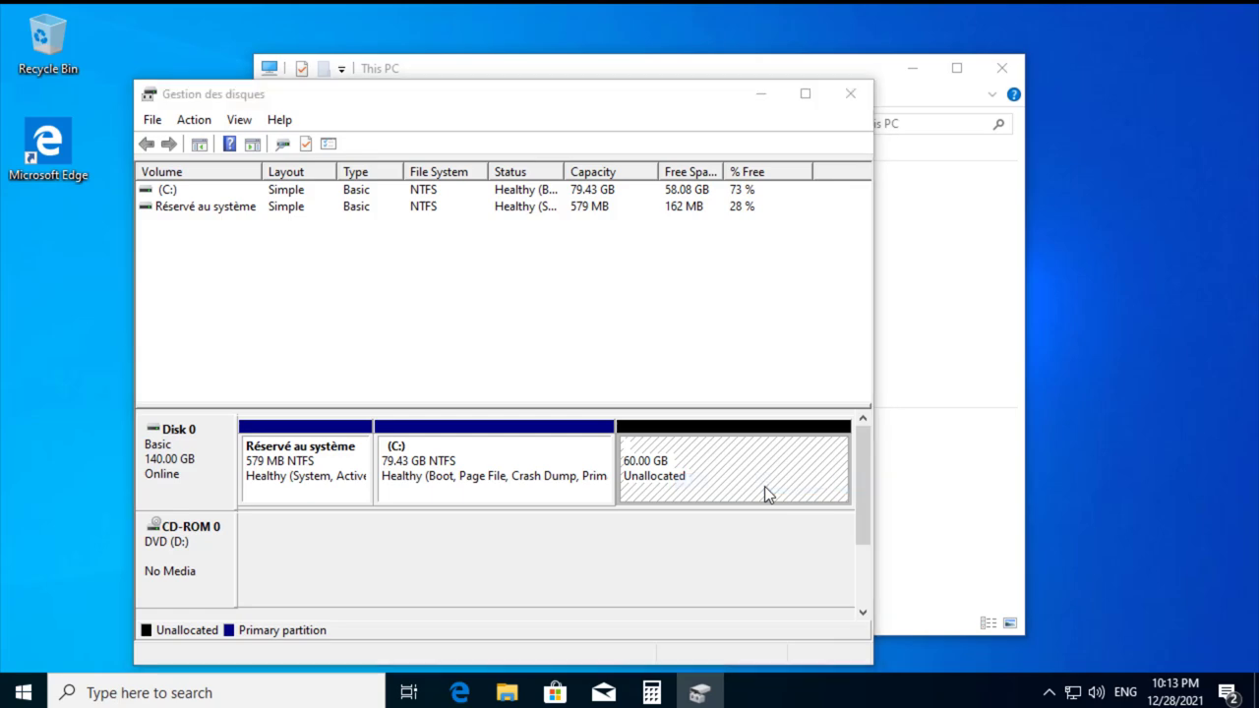
{"action": "left_click", "coordinate": [532, 546]}
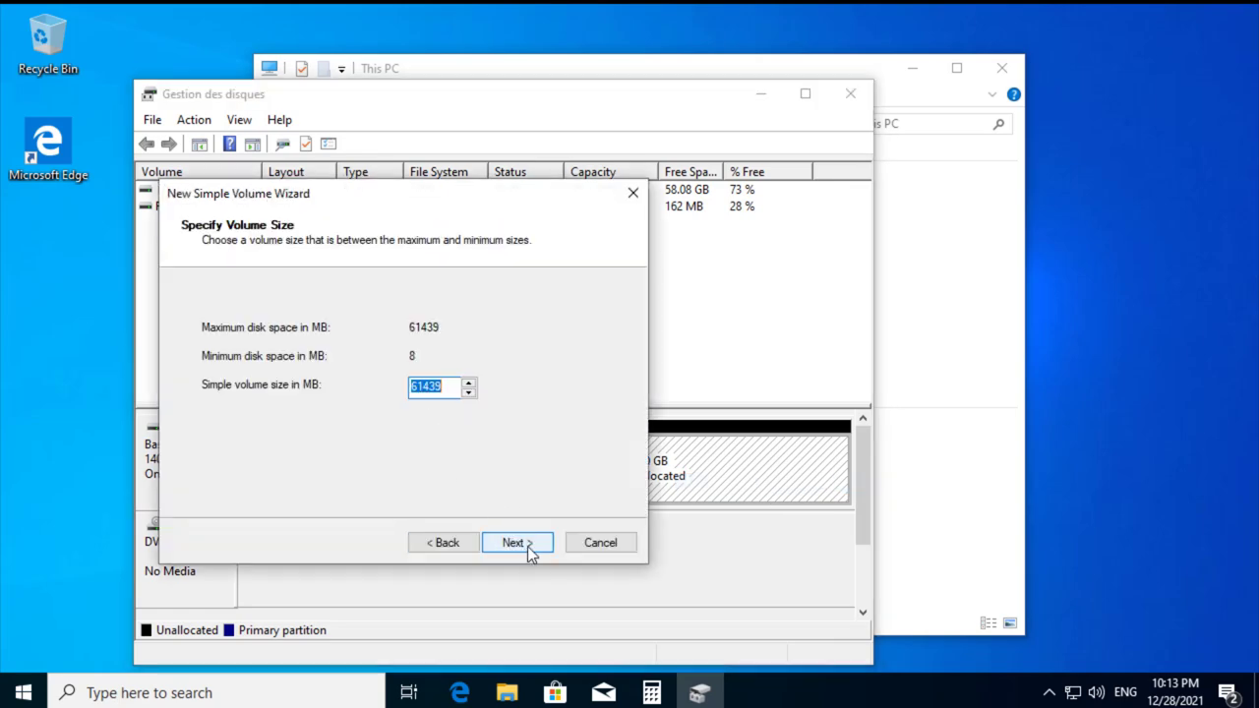
{"action": "left_click", "coordinate": [527, 543]}
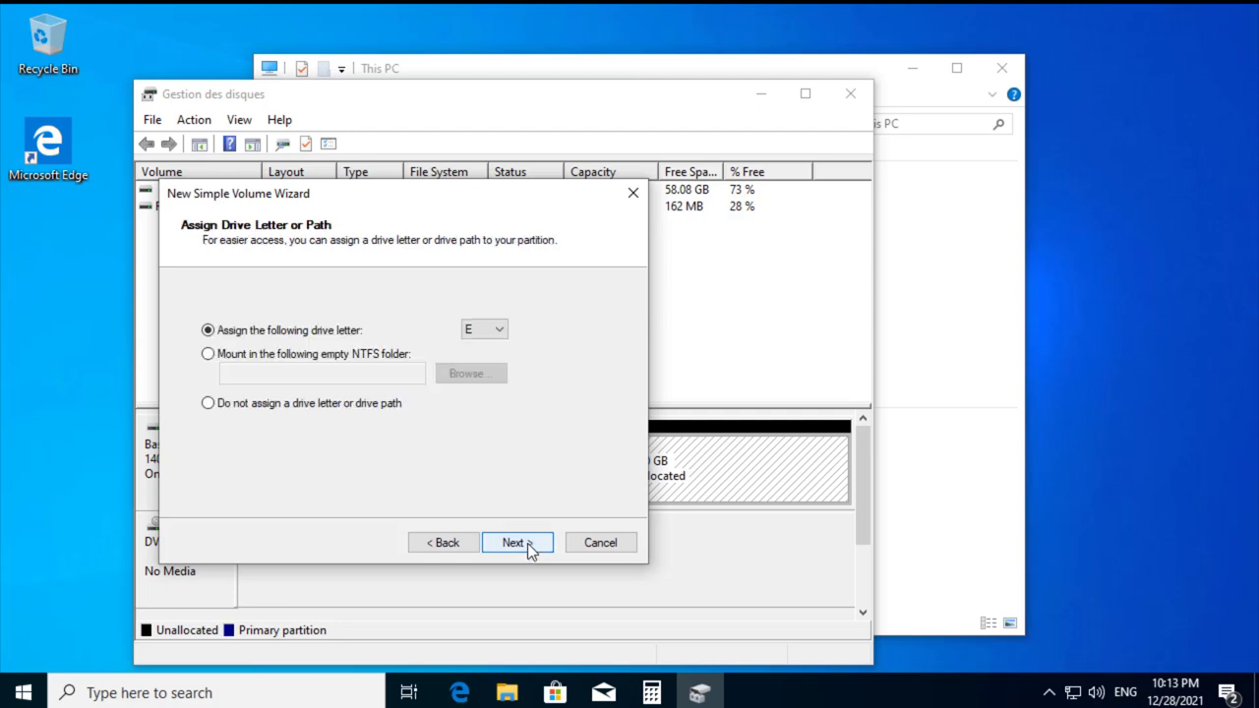
- Assign drive letter E and create the volume with an NTFS quick format, default allocation unit size and the label New Volume
{"action": "left_click", "coordinate": [487, 331]}
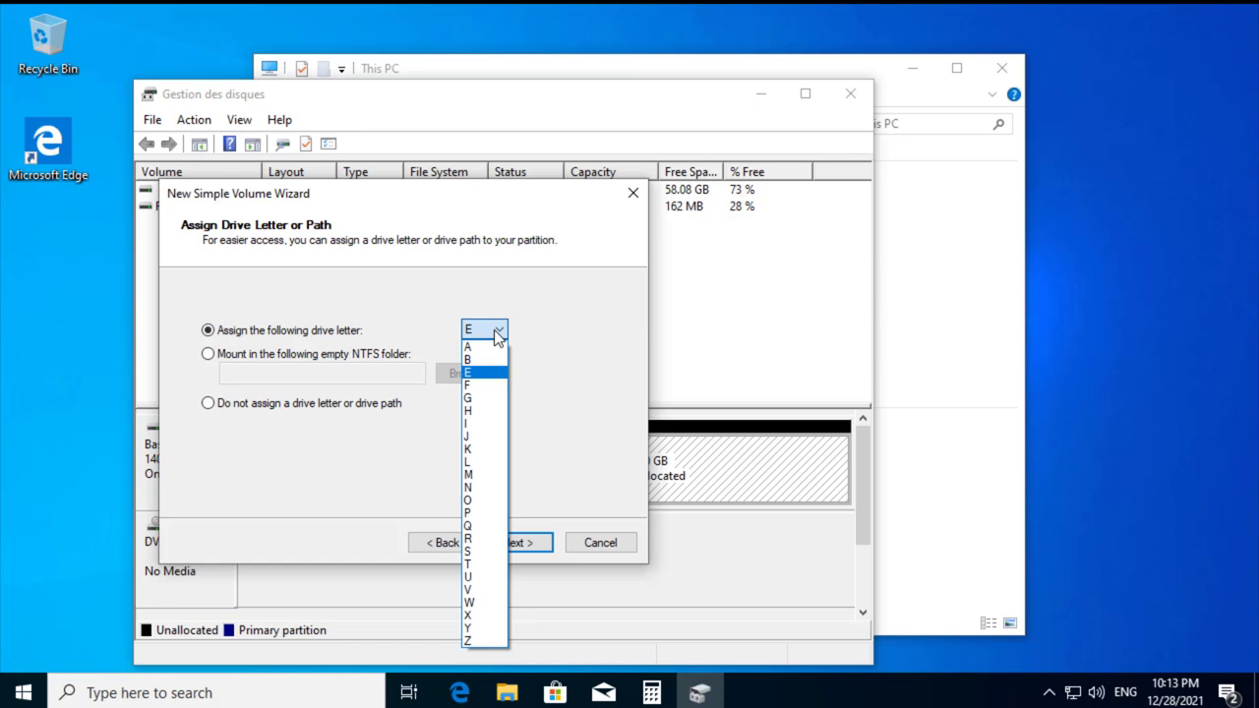
{"action": "left_click", "coordinate": [494, 331]}
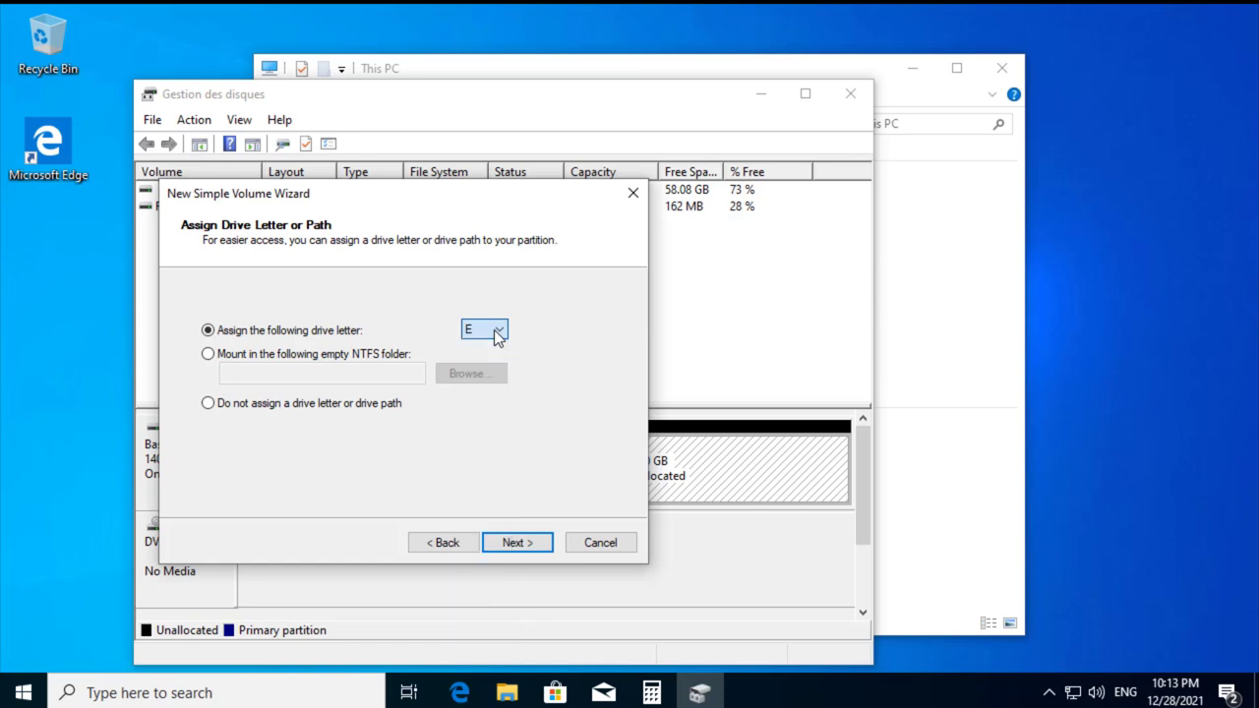
{"action": "left_click", "coordinate": [530, 547]}
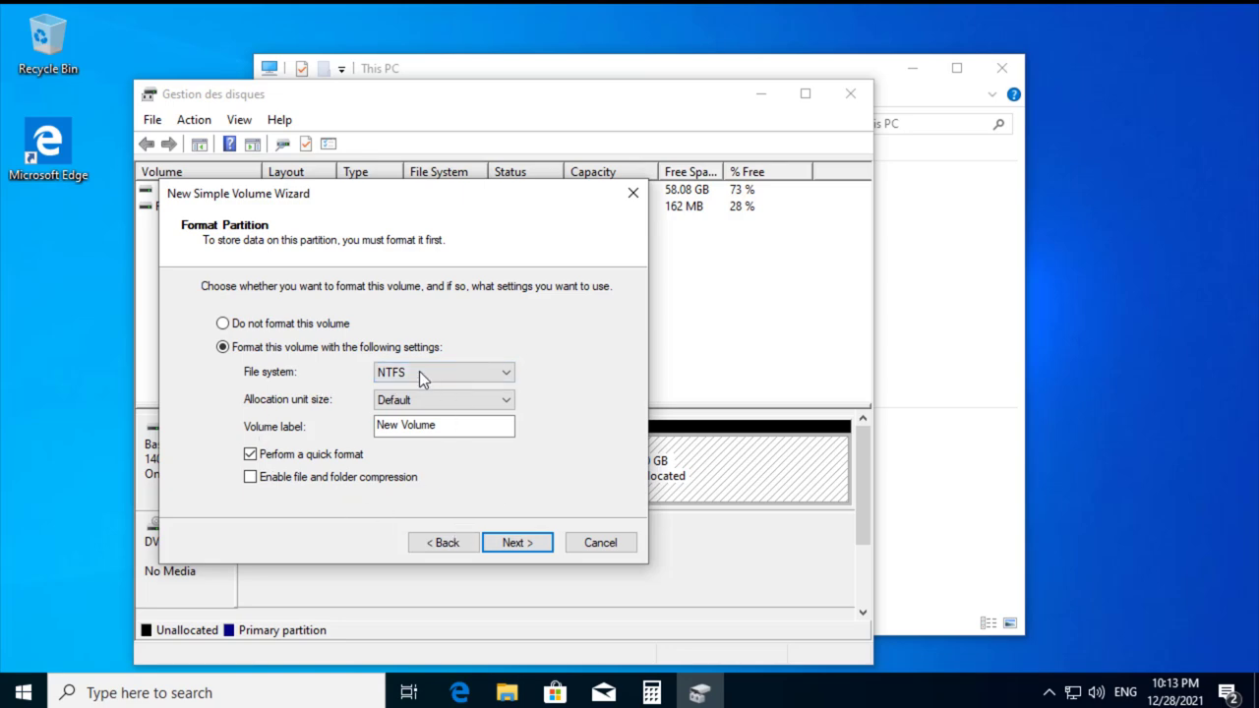
{"action": "left_click", "coordinate": [516, 543]}
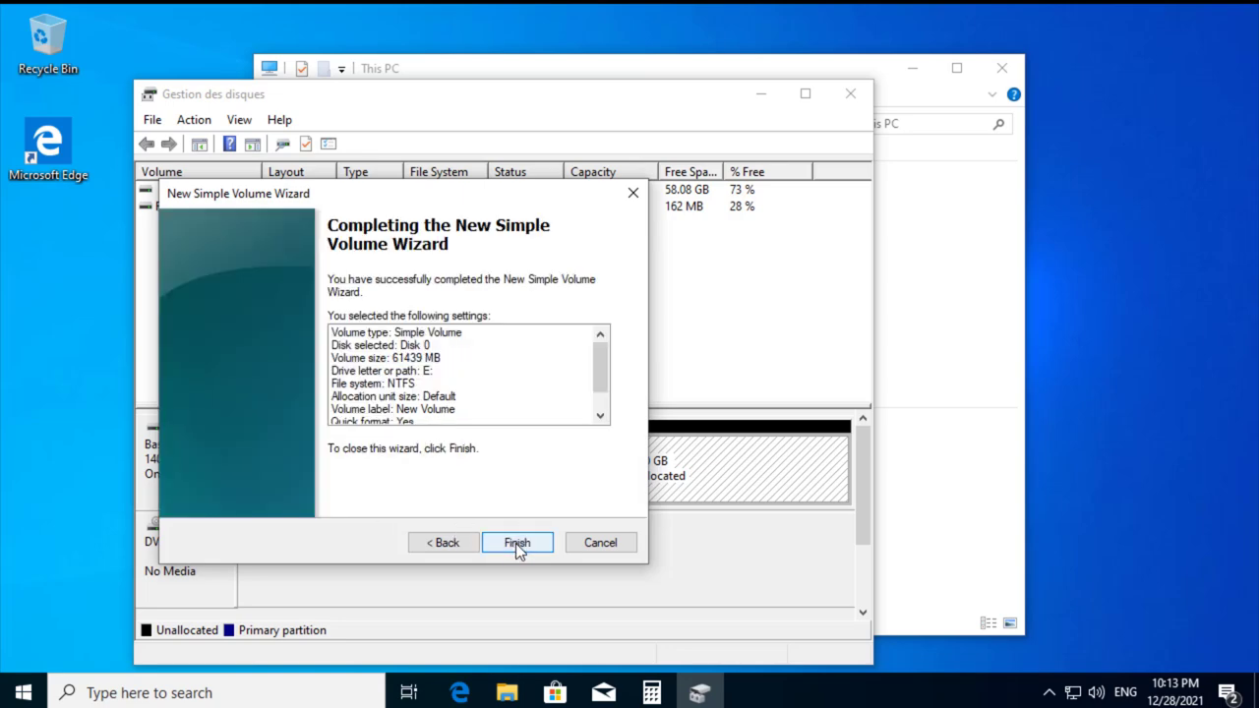
{"action": "left_click", "coordinate": [517, 544]}
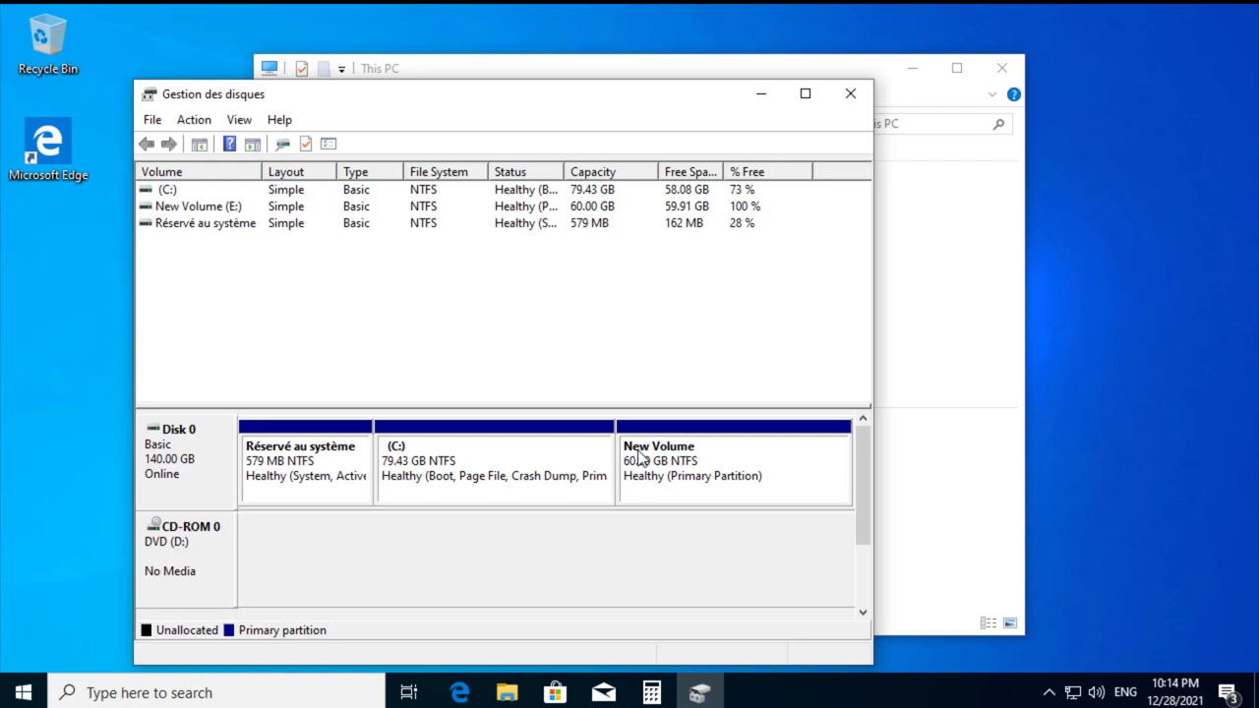
- Switch to File Explorer and refresh This PC to check for the new drive
{"action": "left_click", "coordinate": [930, 521]}
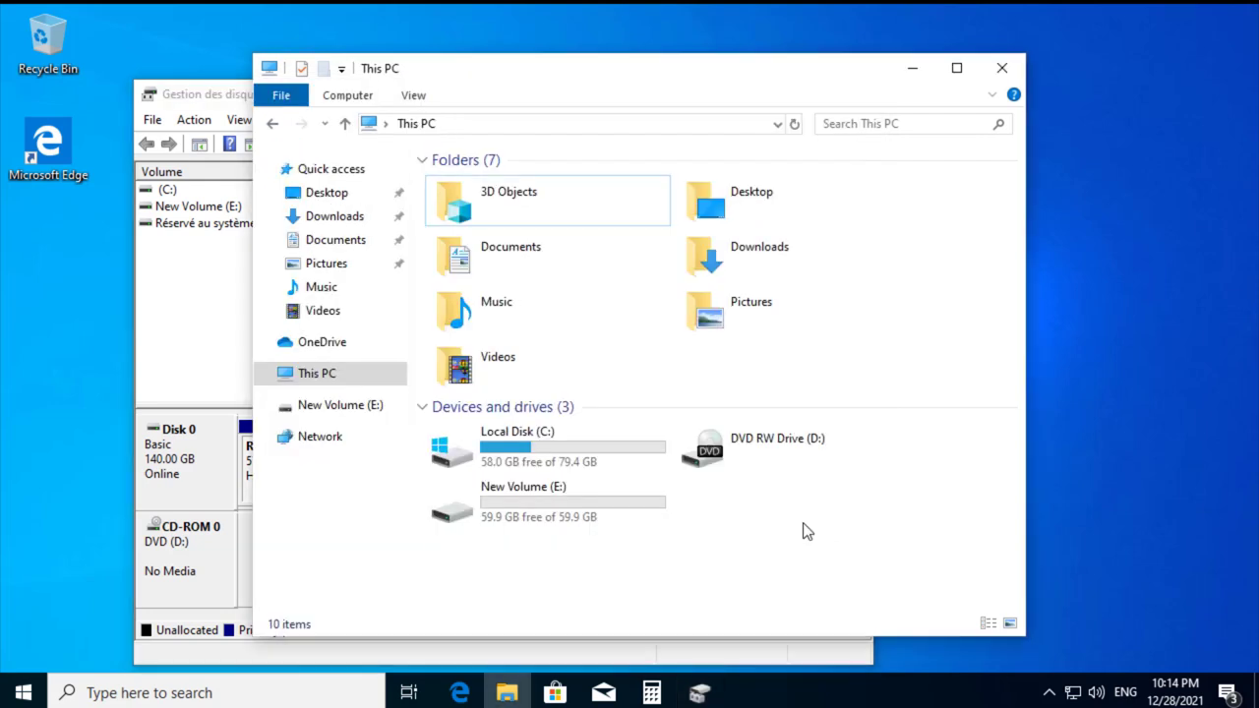
{"action": "right_click", "coordinate": [805, 525]}
{"action": "left_click", "coordinate": [855, 398]}
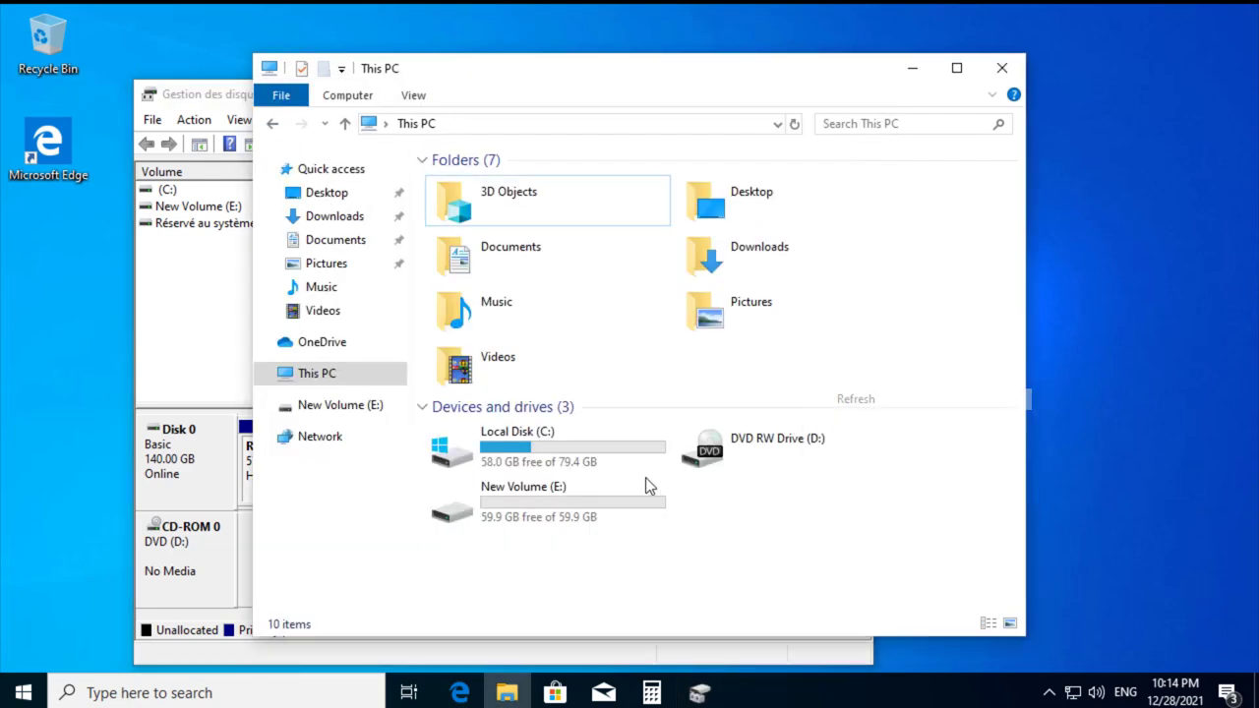
- Rename the New Volume (E:) drive to Data
{"action": "left_click", "coordinate": [521, 495]}
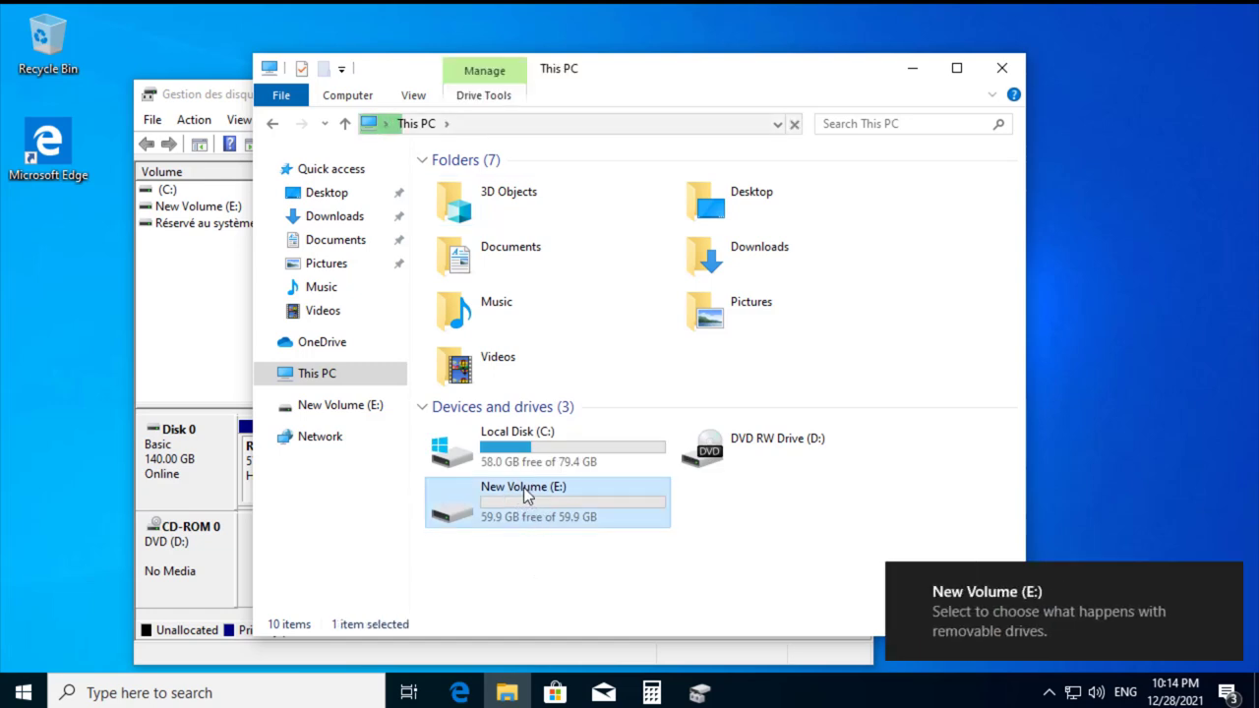
{"action": "left_click", "coordinate": [521, 487]}
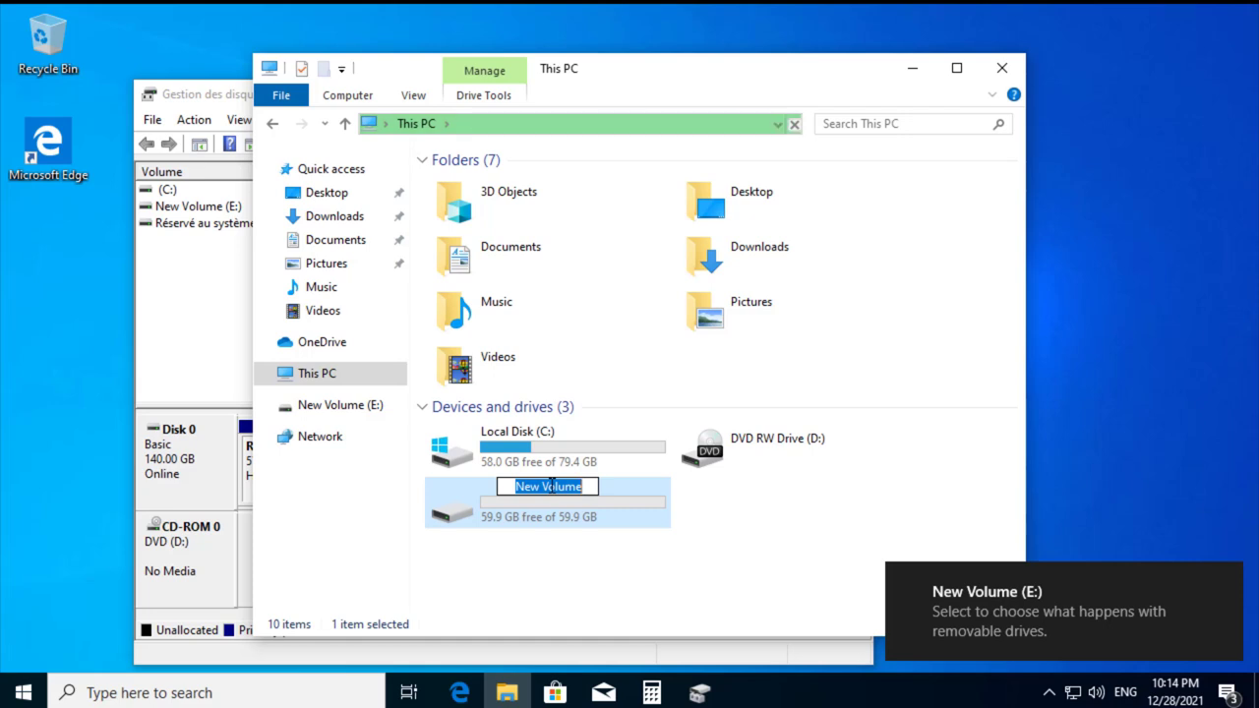
{"action": "type", "text": "Data"}
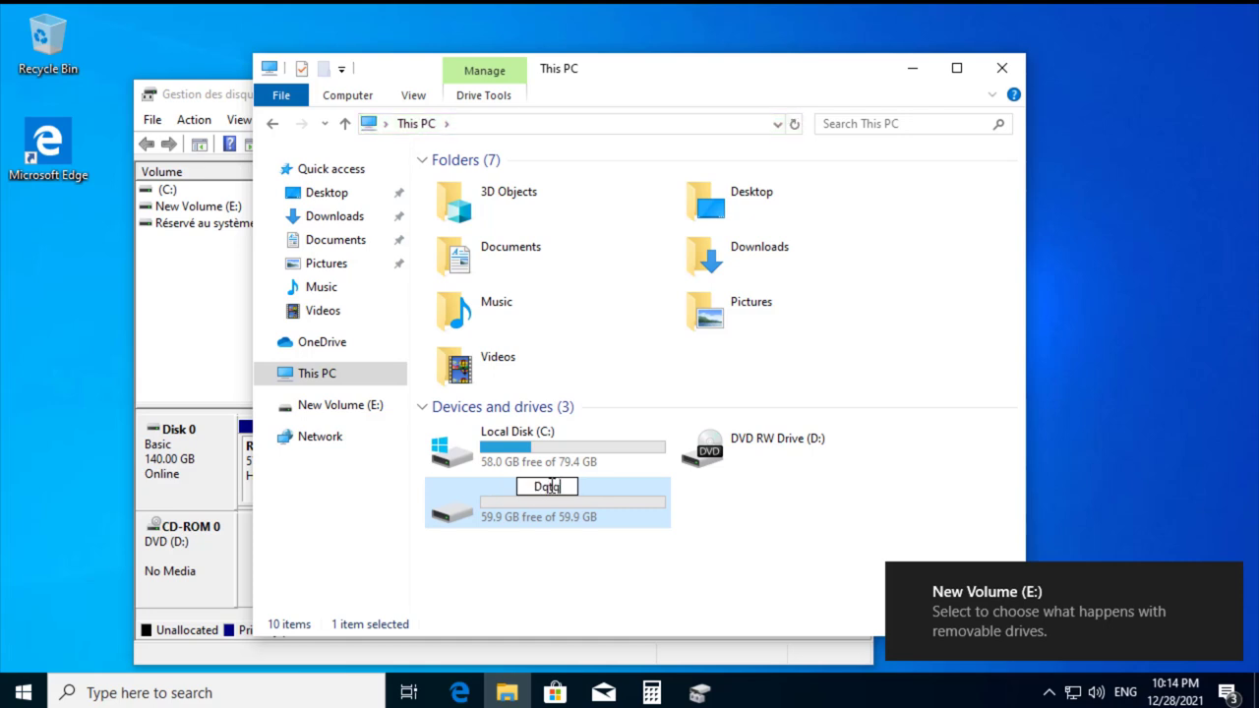
{"action": "key", "text": "BackSpace"}
{"action": "key", "text": "BackSpace"}
{"action": "key", "text": "BackSpace"}
{"action": "type", "text": "a"}
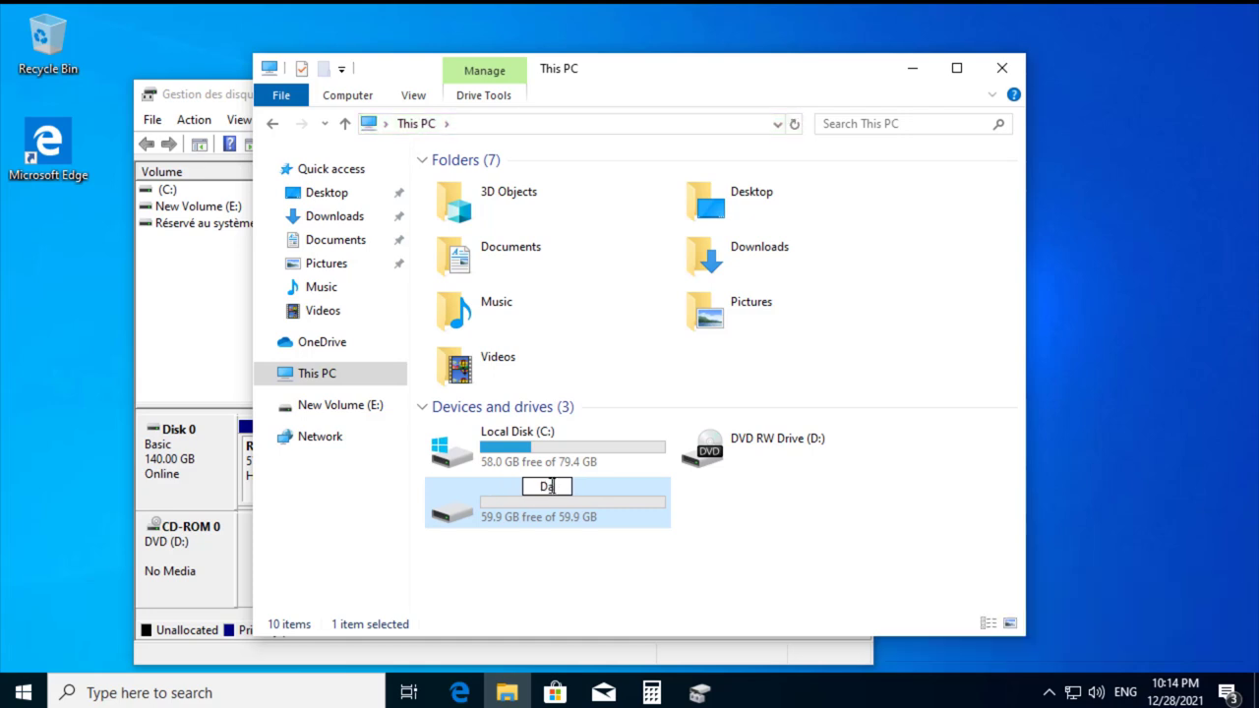
{"action": "type", "text": "ta"}
{"action": "key", "text": "Return"}
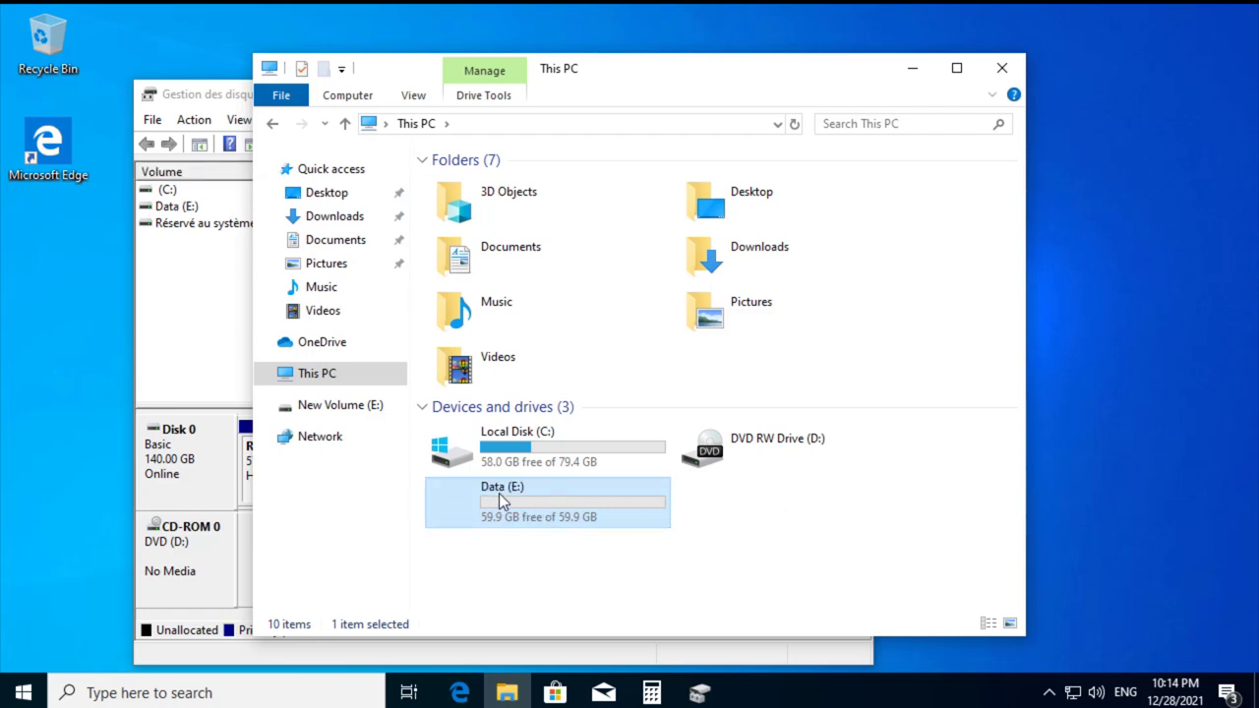
{"action": "left_click", "coordinate": [578, 466]}
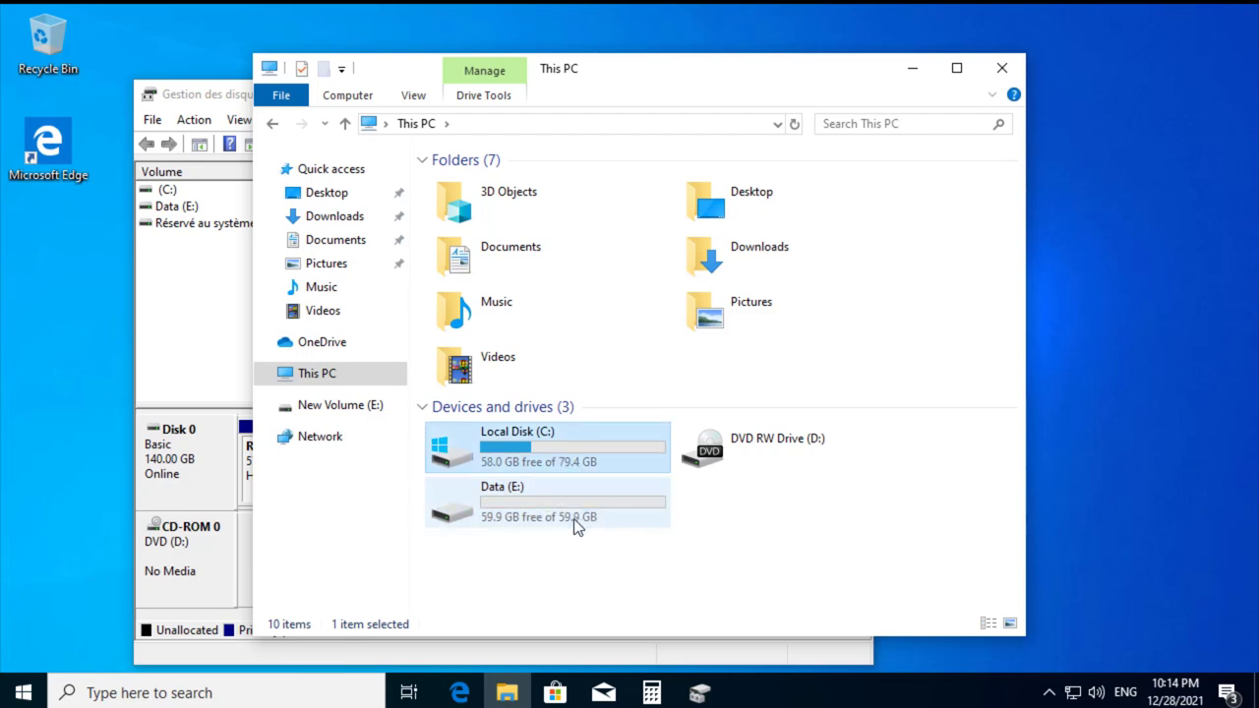
{"action": "left_click", "coordinate": [578, 529]}
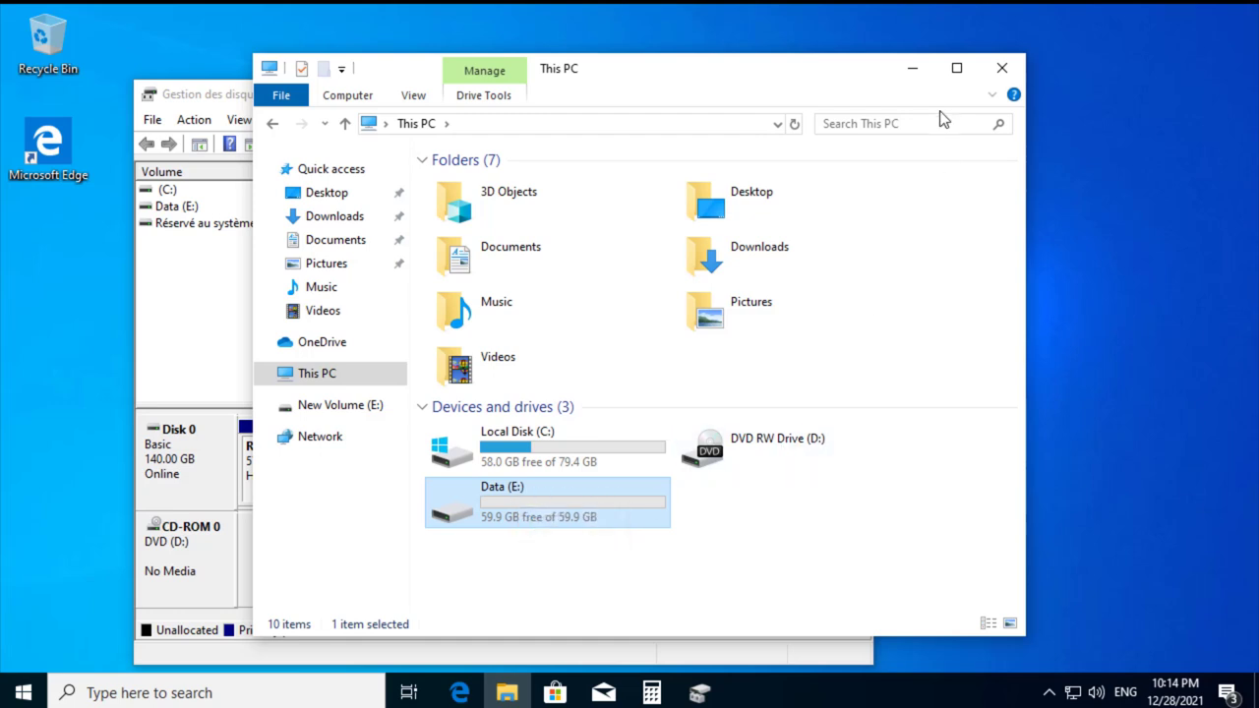
- Return to Disk Management and change the DVD drive's letter from D to Z, accepting the drive letter warning
{"action": "left_click", "coordinate": [913, 69]}
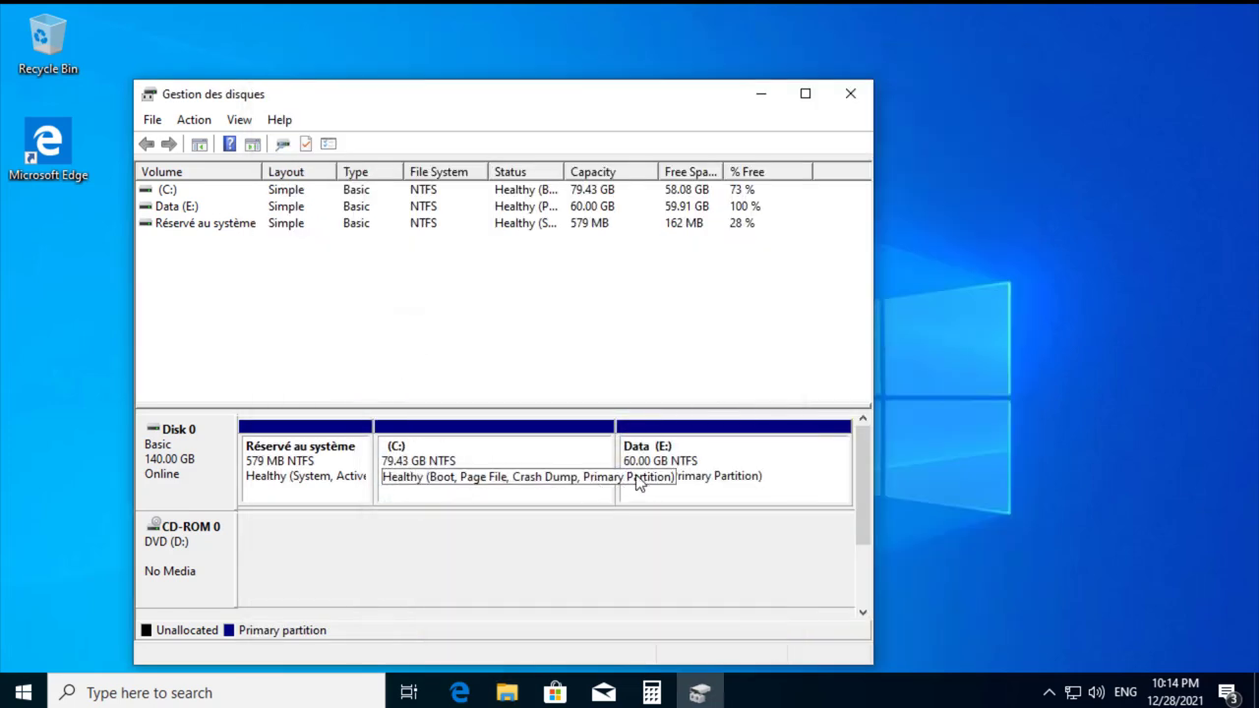
{"action": "left_click", "coordinate": [176, 543]}
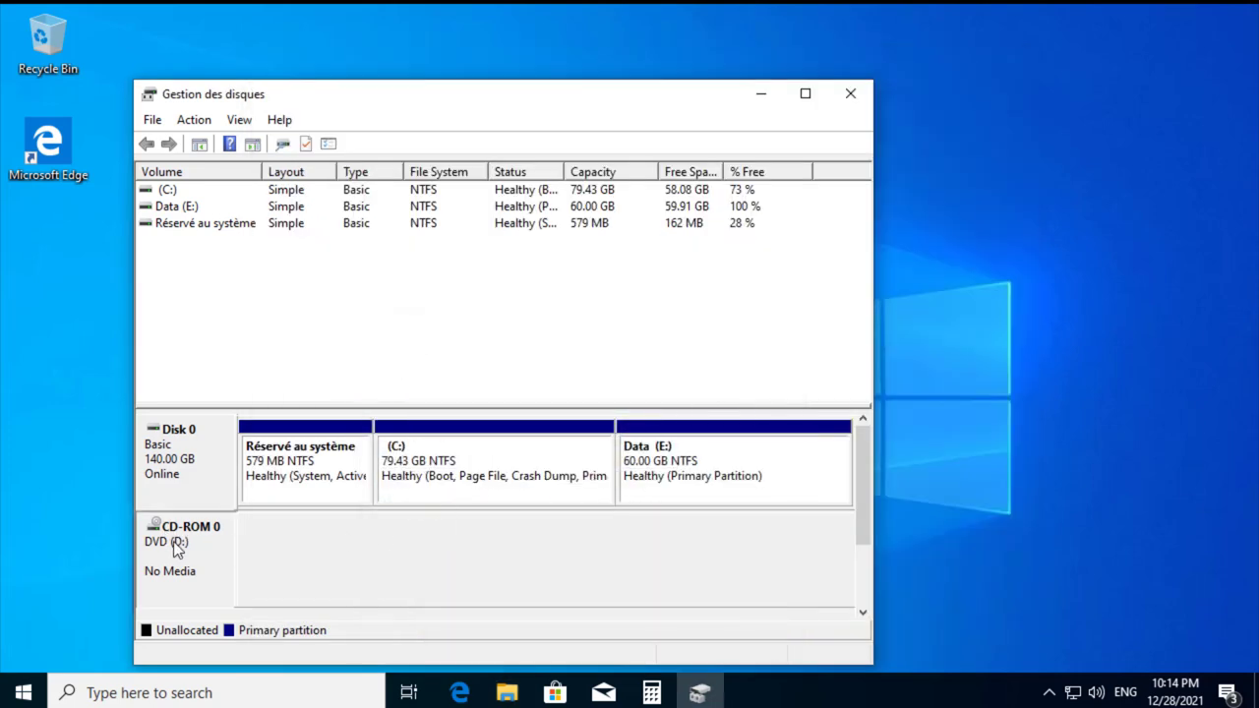
{"action": "right_click", "coordinate": [180, 545]}
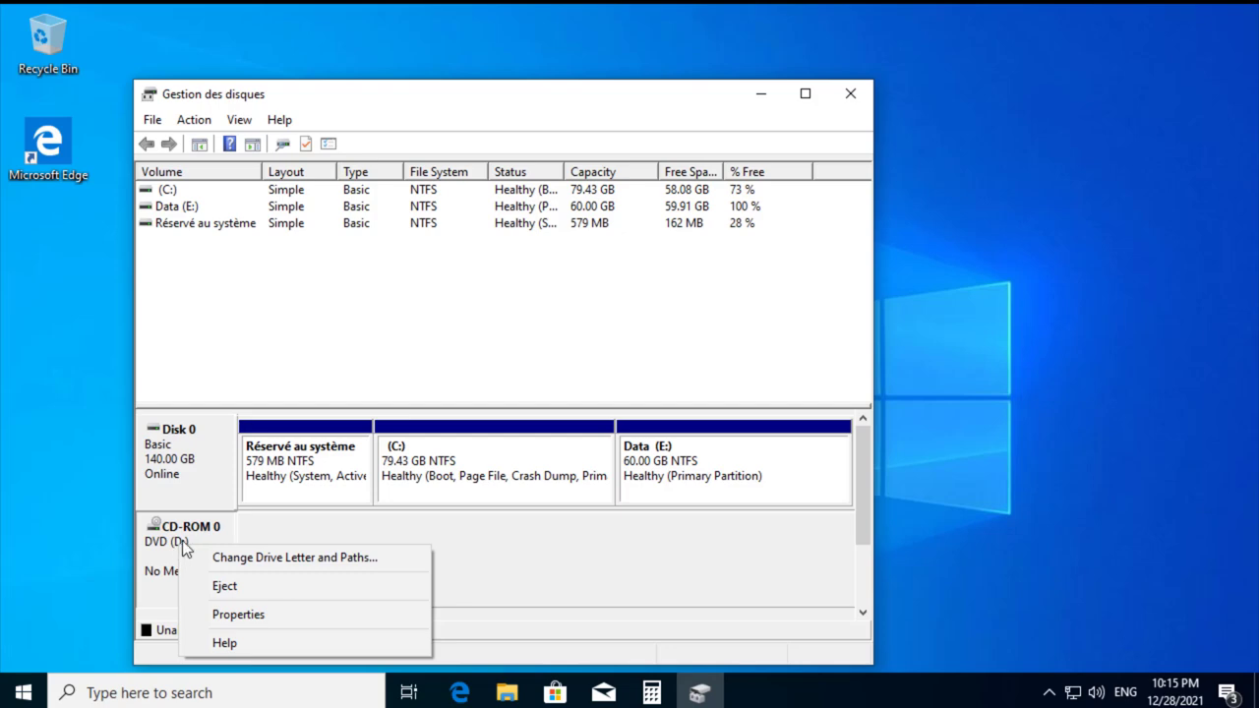
{"action": "left_click", "coordinate": [280, 559]}
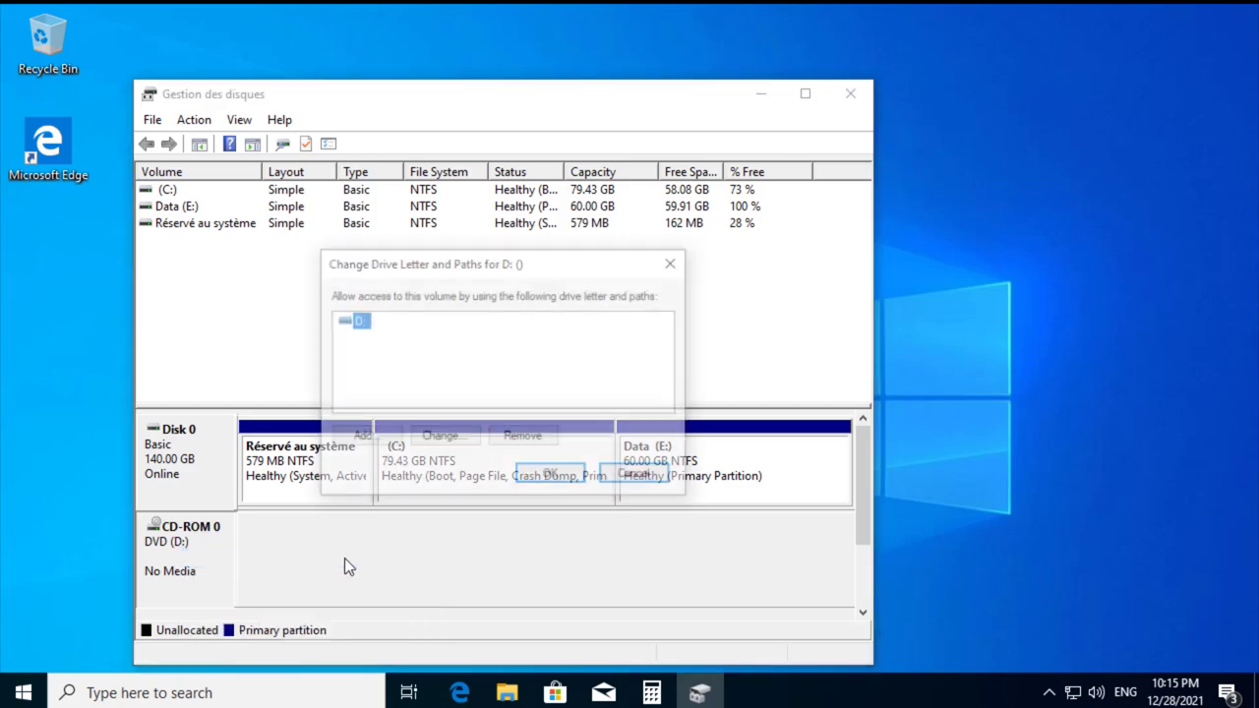
{"action": "left_click", "coordinate": [444, 439]}
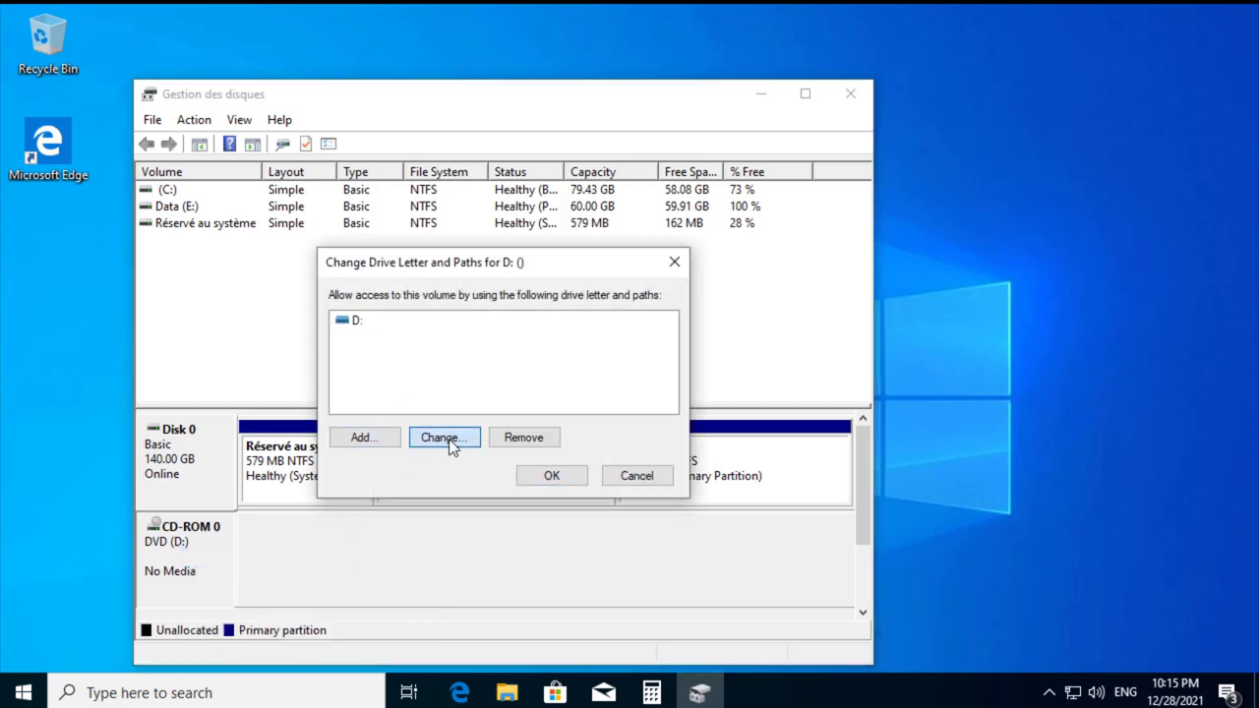
{"action": "left_click", "coordinate": [649, 352]}
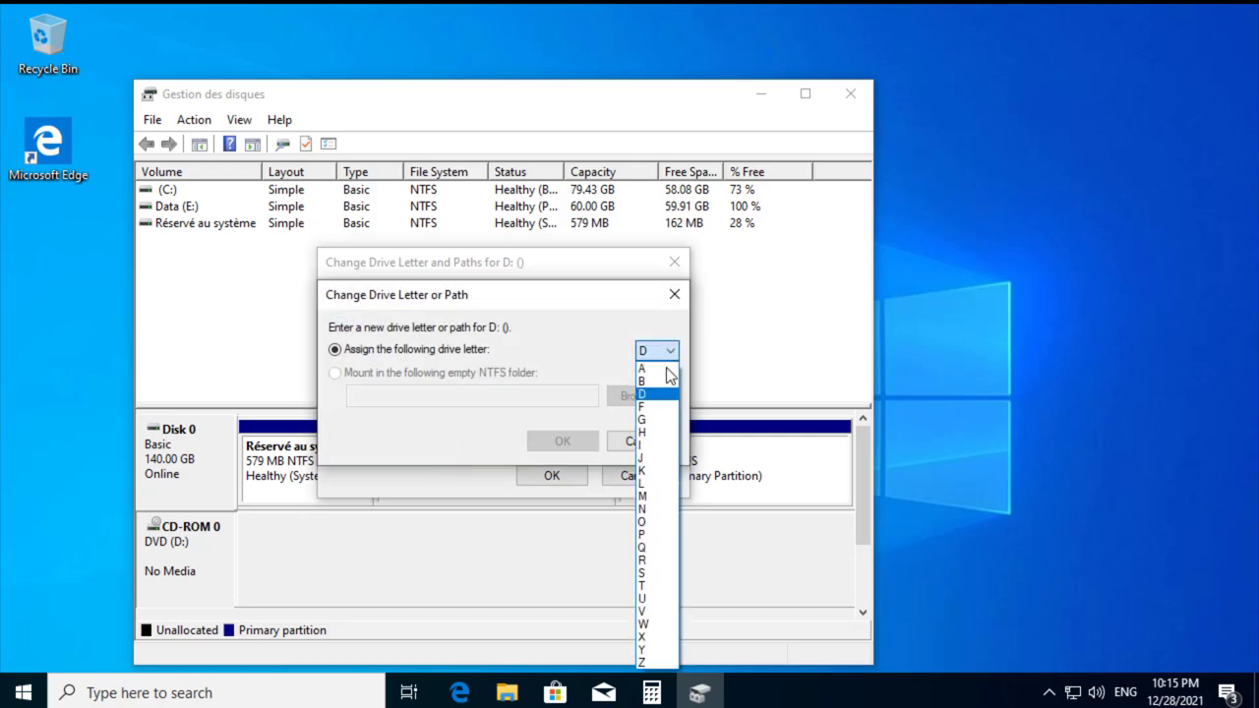
{"action": "left_click", "coordinate": [641, 663]}
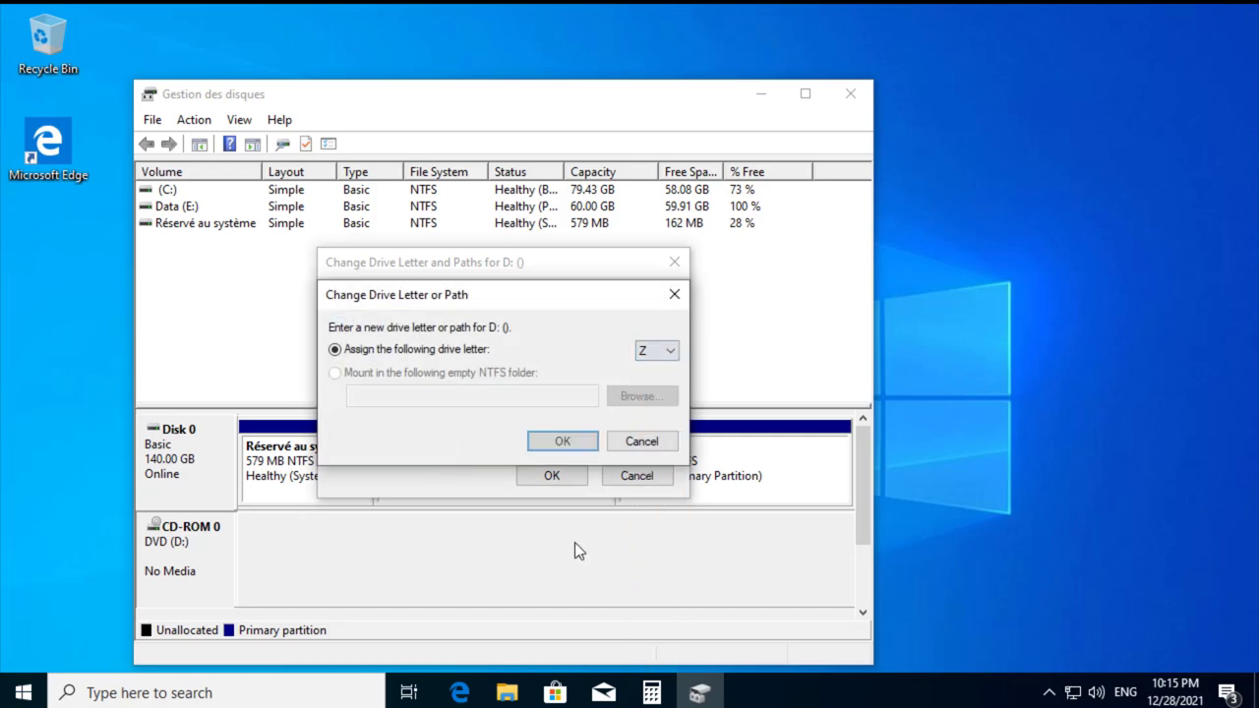
{"action": "left_click", "coordinate": [559, 443]}
{"action": "left_click", "coordinate": [657, 423]}
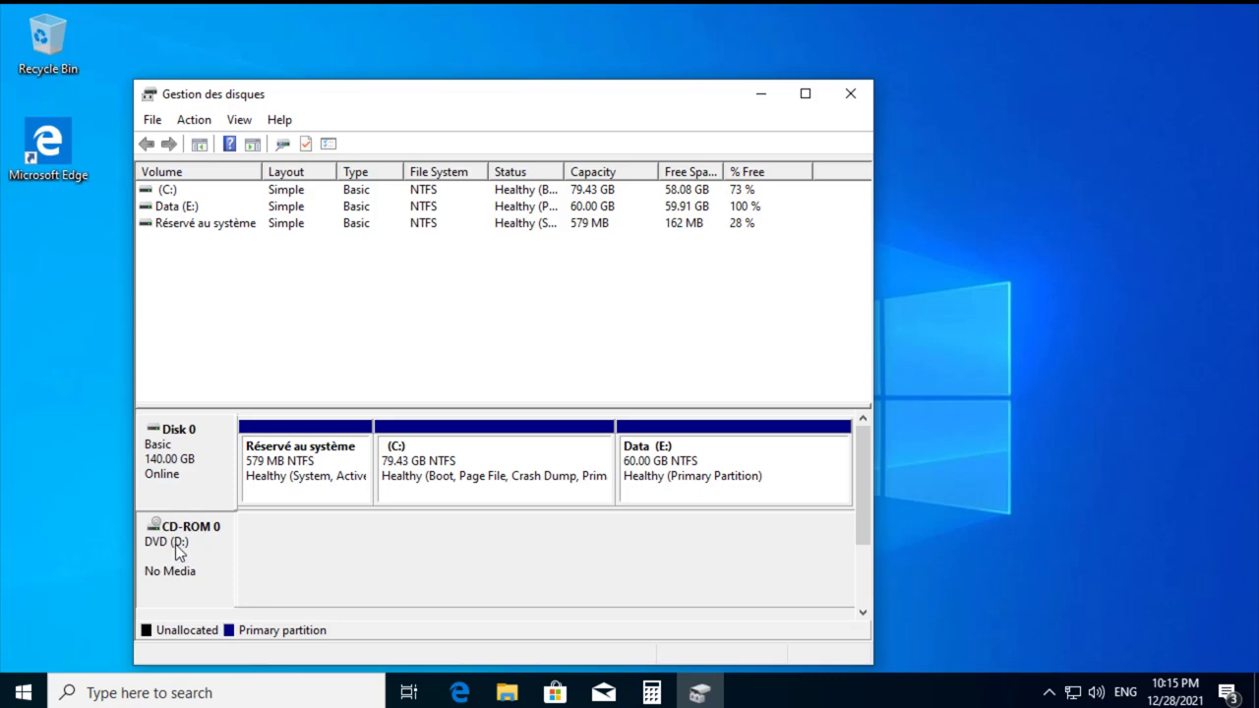
- Switch to File Explorer and refresh This PC to check the DVD drive's letter
{"action": "left_click", "coordinate": [506, 695]}
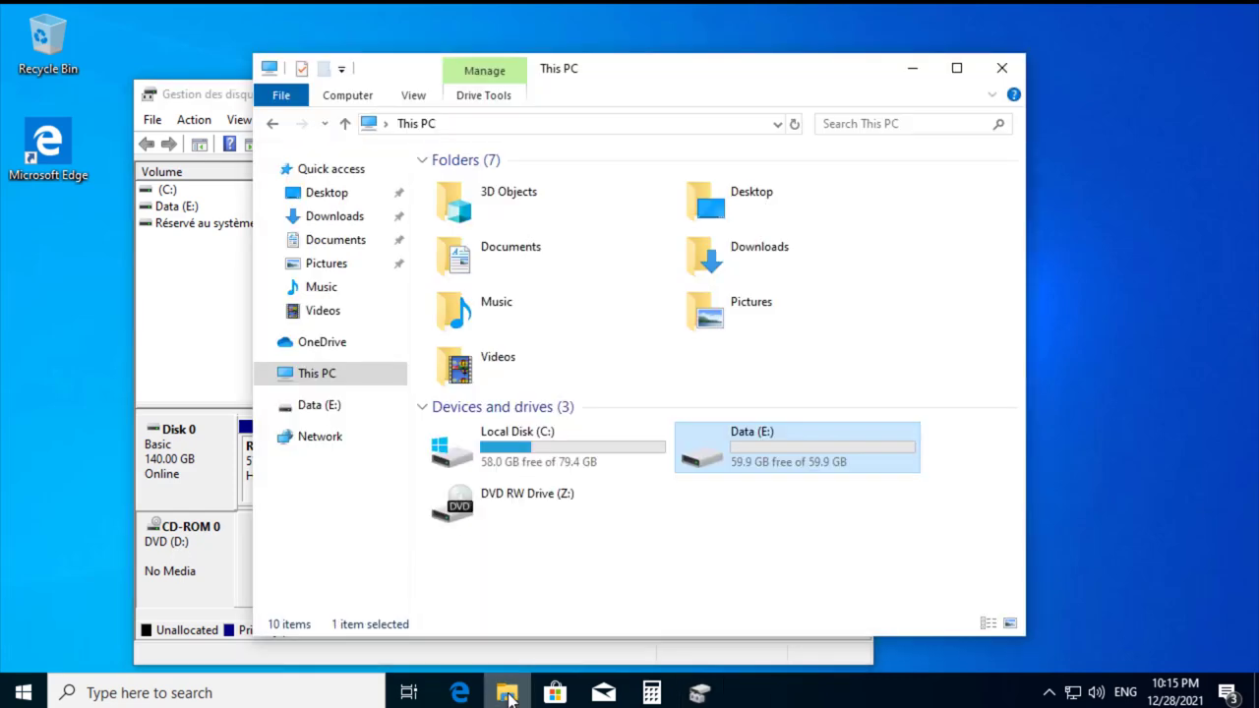
{"action": "left_click", "coordinate": [507, 695]}
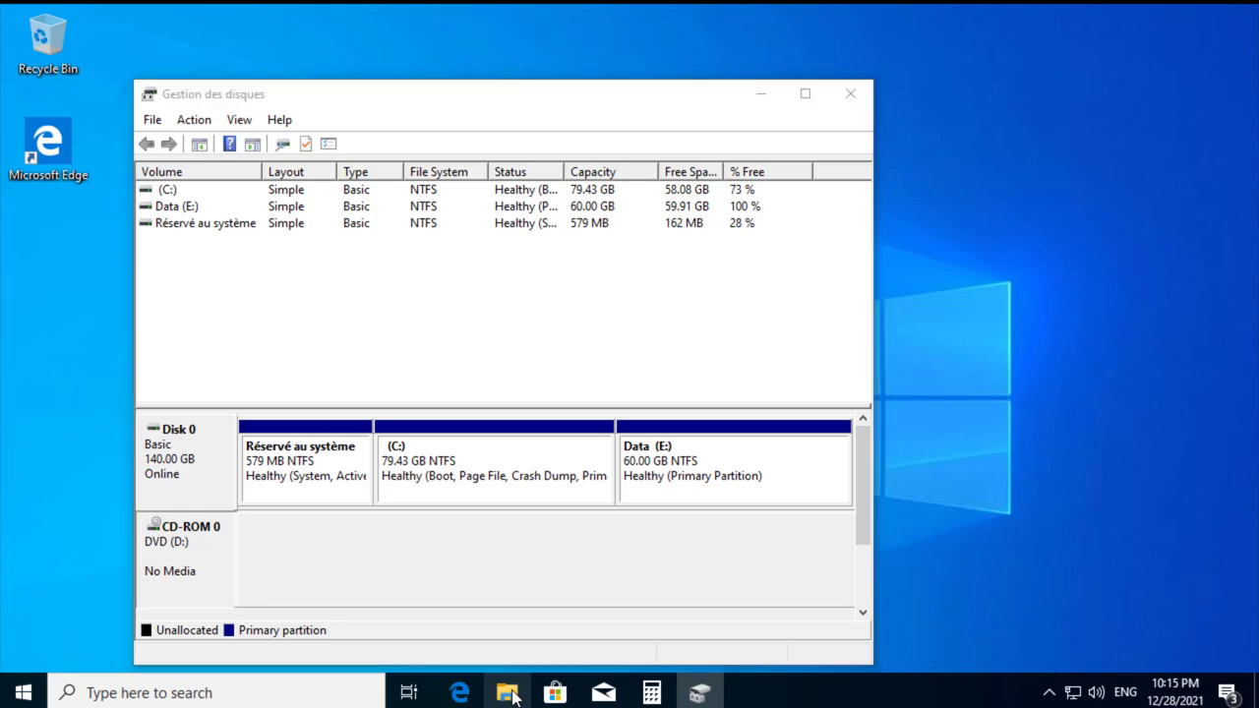
{"action": "left_click", "coordinate": [507, 694]}
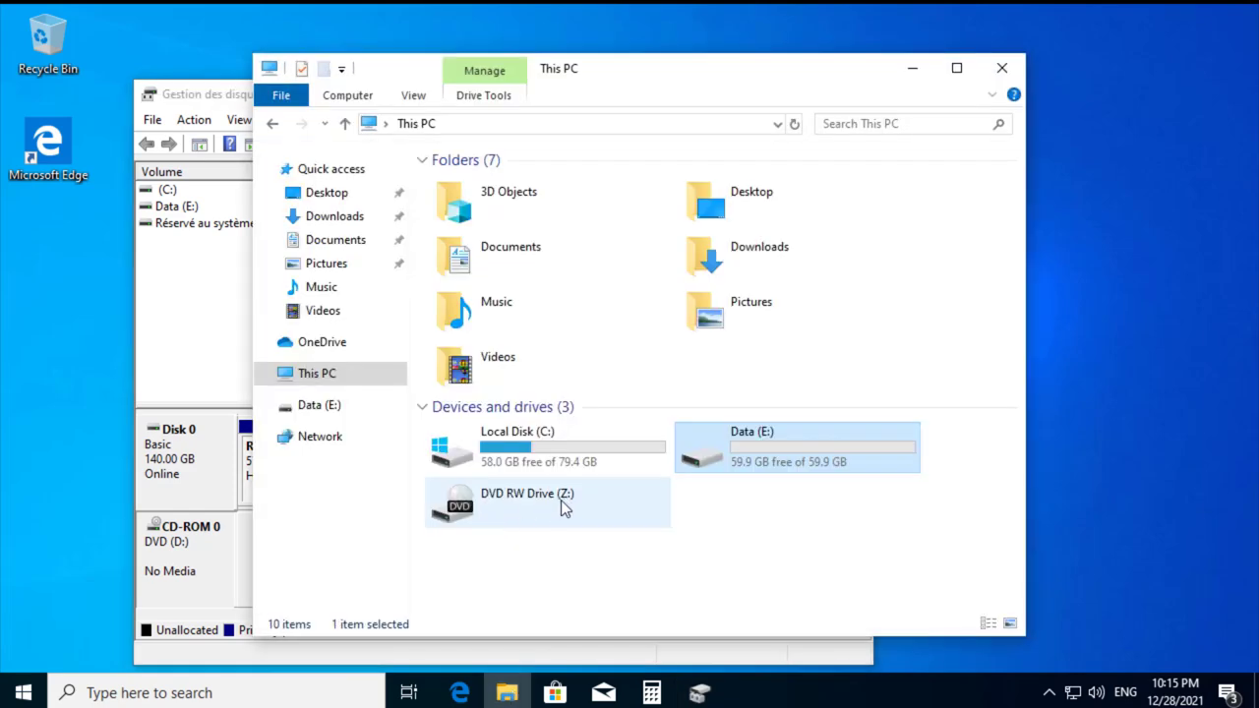
{"action": "right_click", "coordinate": [553, 564]}
{"action": "left_click", "coordinate": [601, 434]}
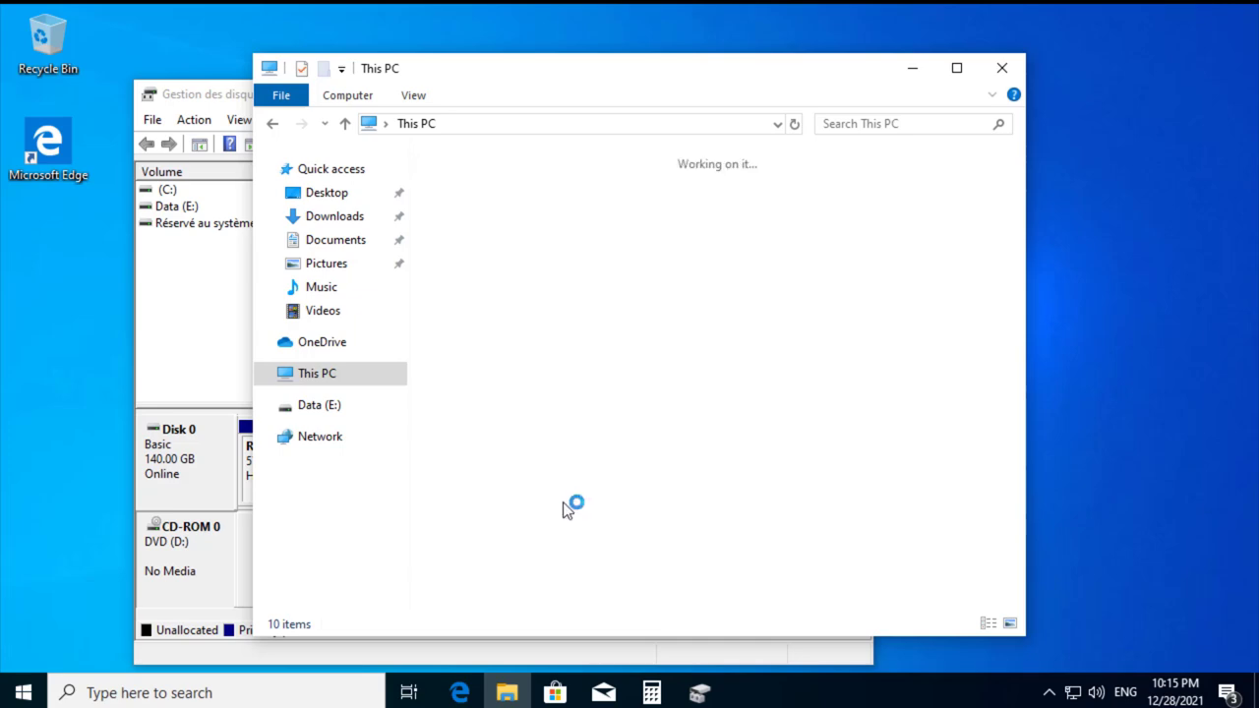
- Return to Disk Management and assign drive letter D to the Data volume, accepting the drive letter warning
{"action": "left_click", "coordinate": [912, 68]}
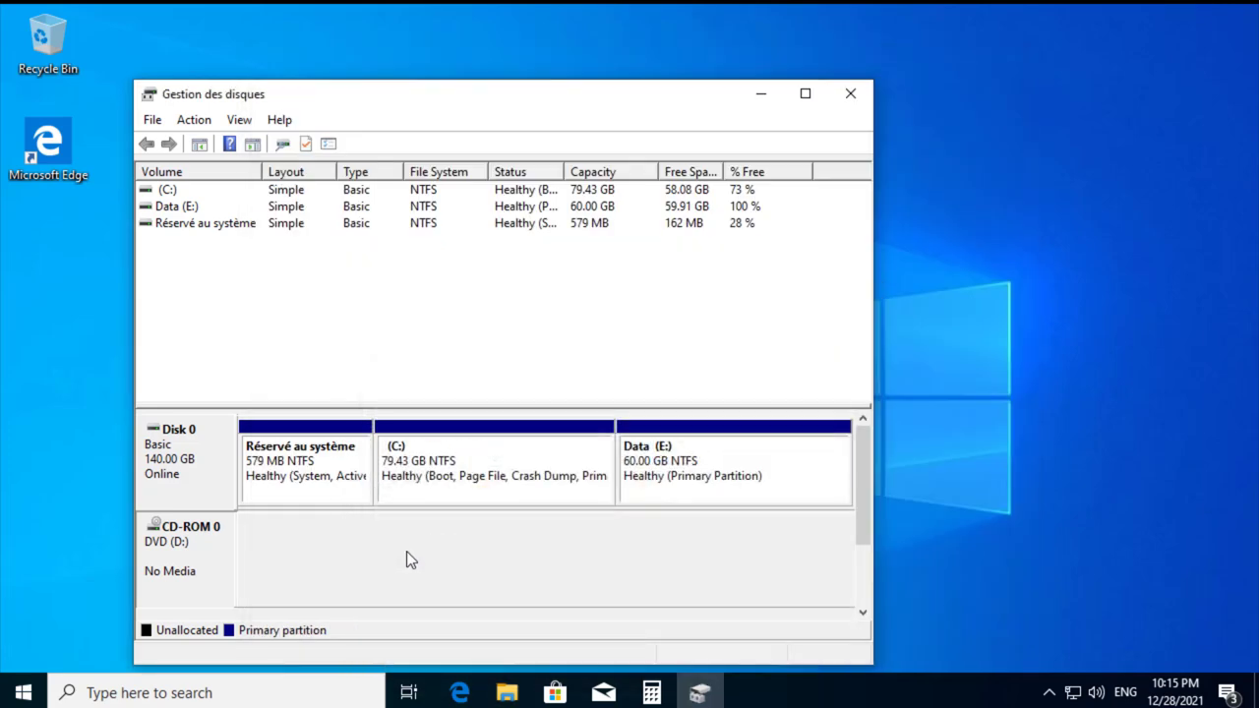
{"action": "right_click", "coordinate": [664, 452]}
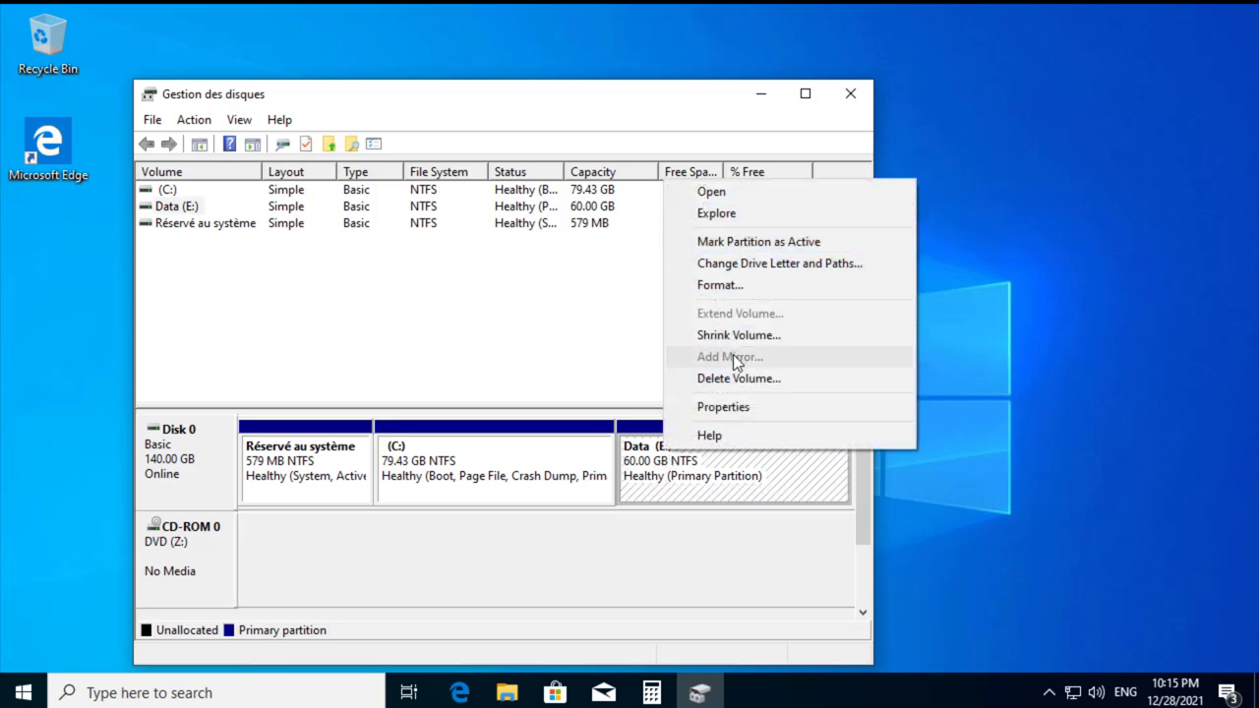
{"action": "left_click", "coordinate": [745, 273]}
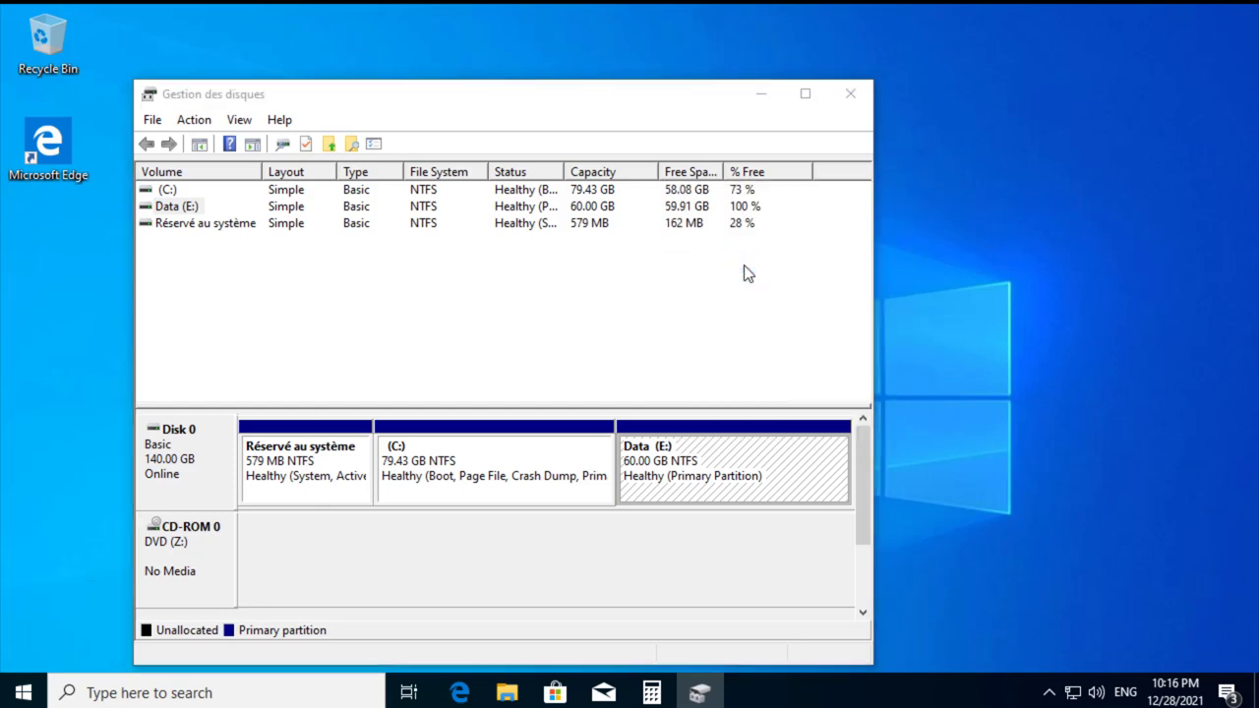
{"action": "left_click", "coordinate": [445, 439]}
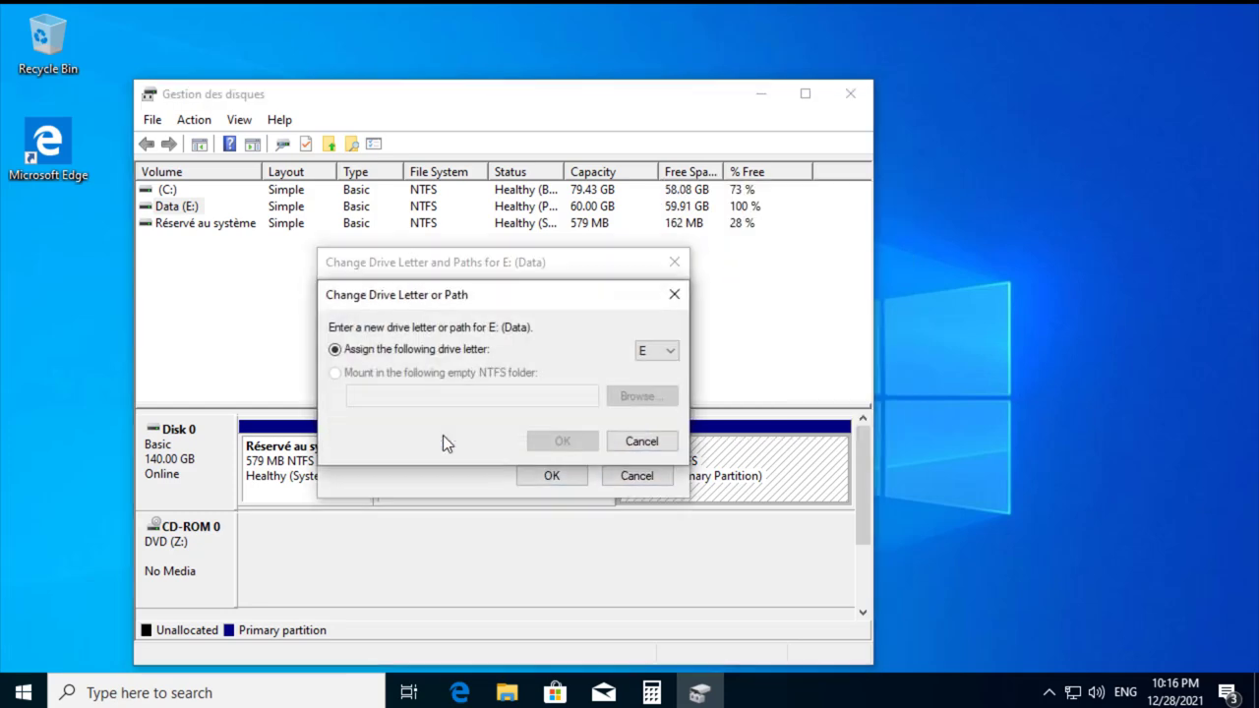
{"action": "left_click", "coordinate": [653, 349]}
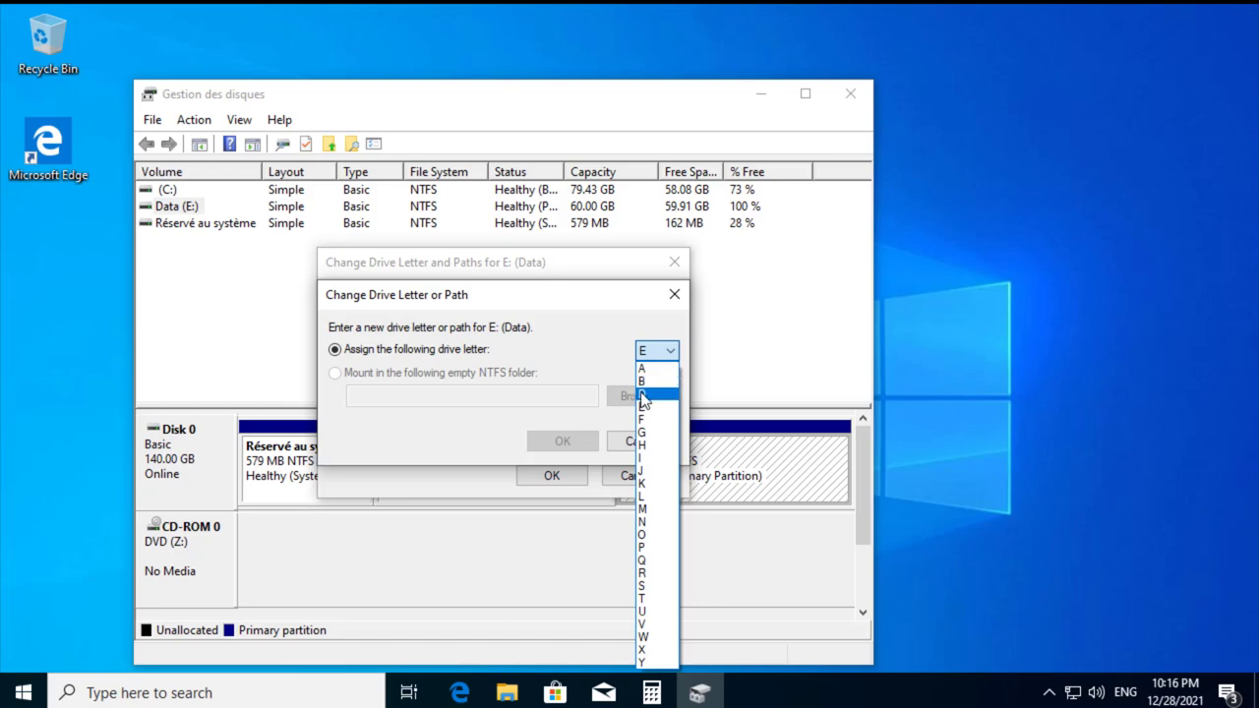
{"action": "left_click", "coordinate": [645, 397]}
{"action": "left_click", "coordinate": [559, 442]}
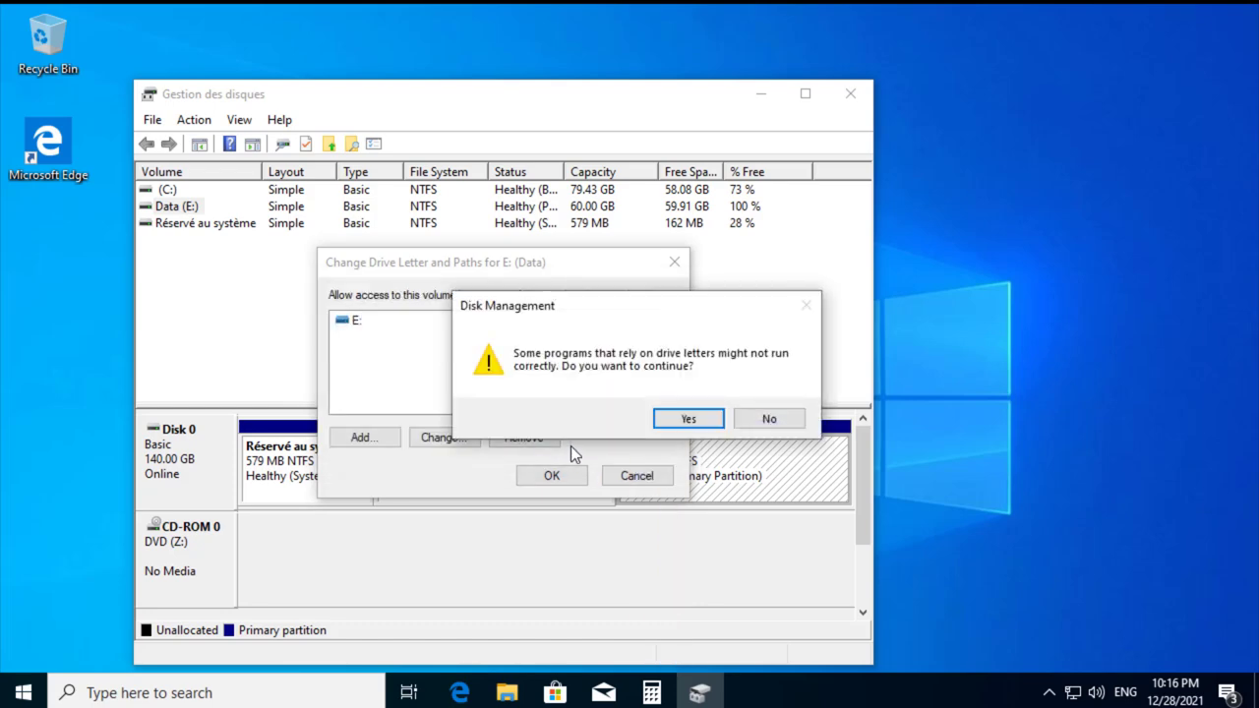
{"action": "left_click", "coordinate": [688, 419]}
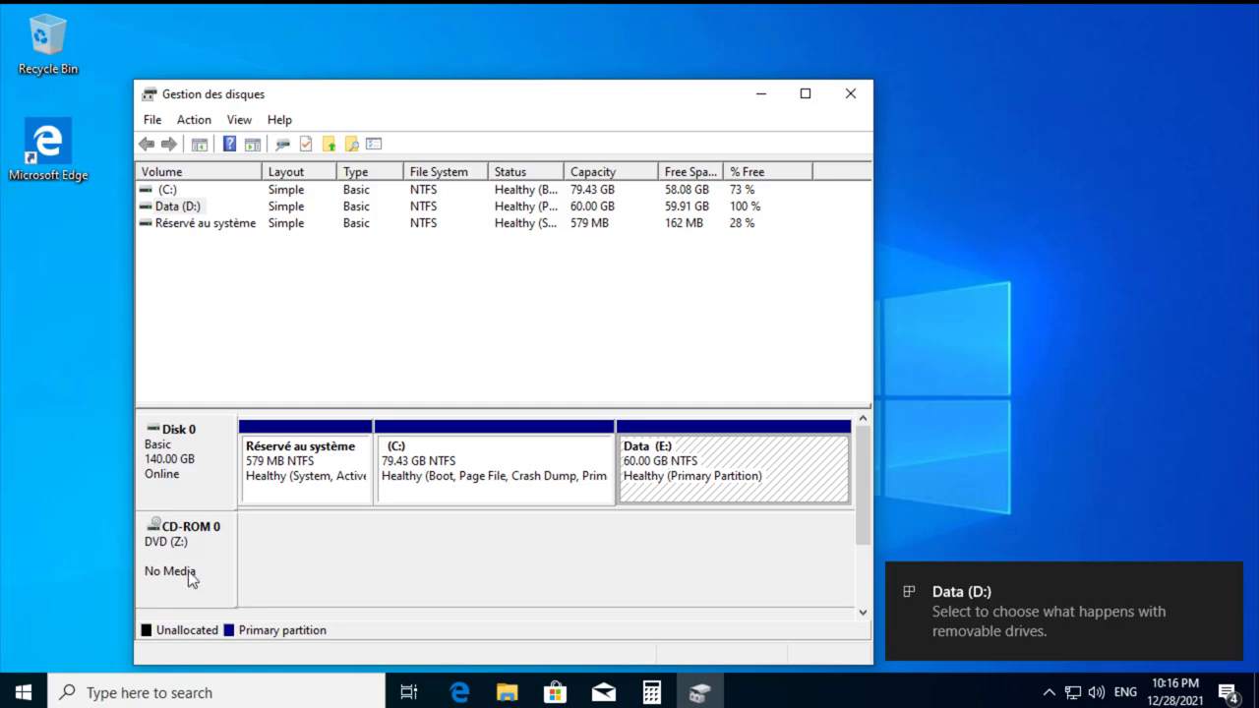
- Assign drive letter E to the CD-ROM 0 DVD drive, accepting the drive letter warning
{"action": "right_click", "coordinate": [173, 539]}
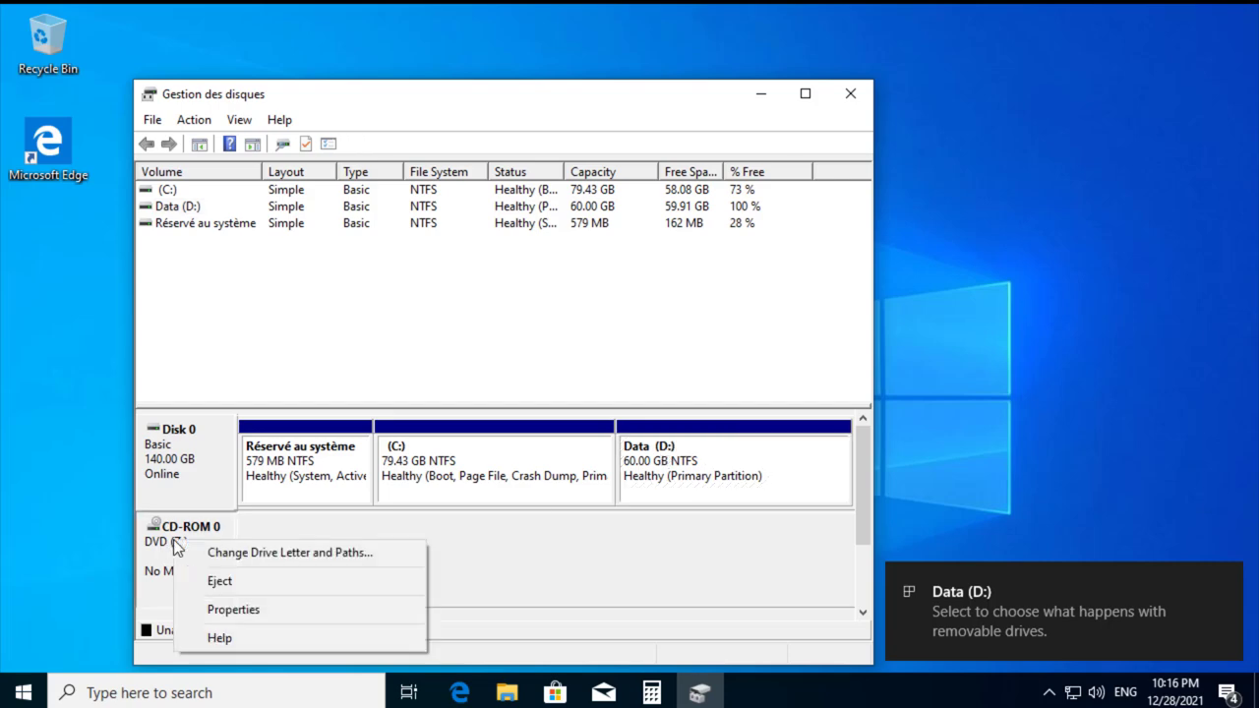
{"action": "left_click", "coordinate": [229, 553]}
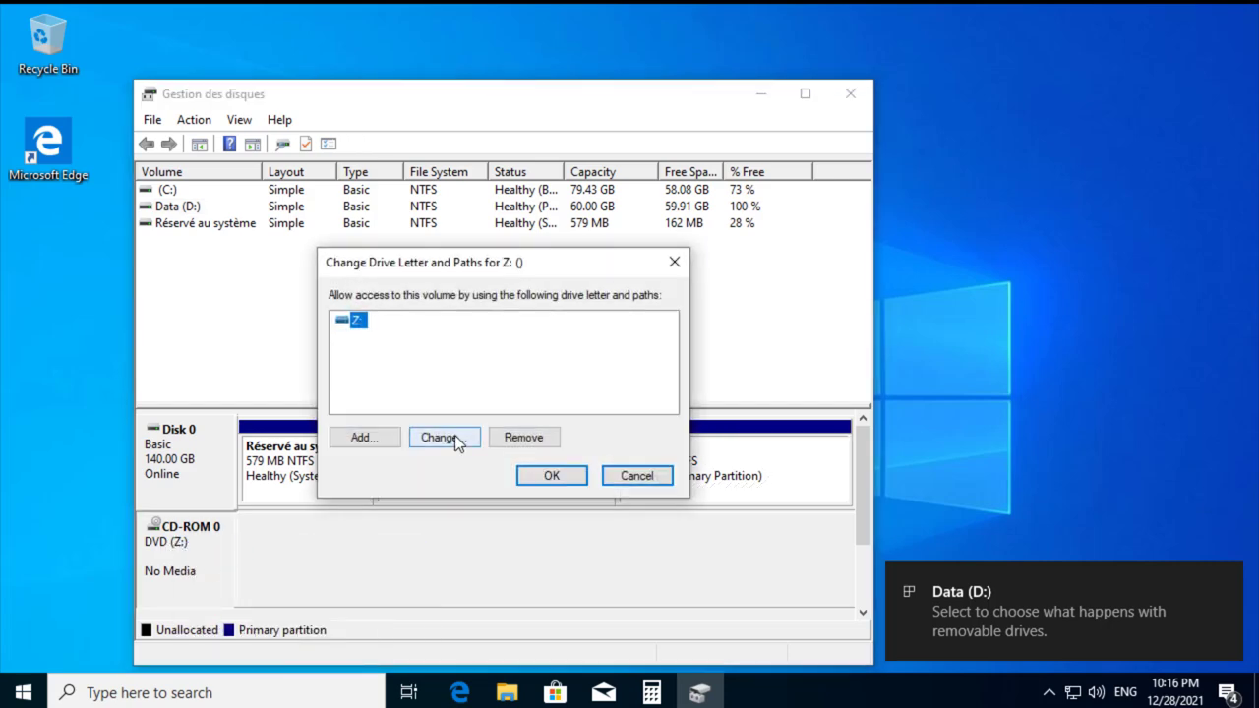
{"action": "left_click", "coordinate": [455, 439]}
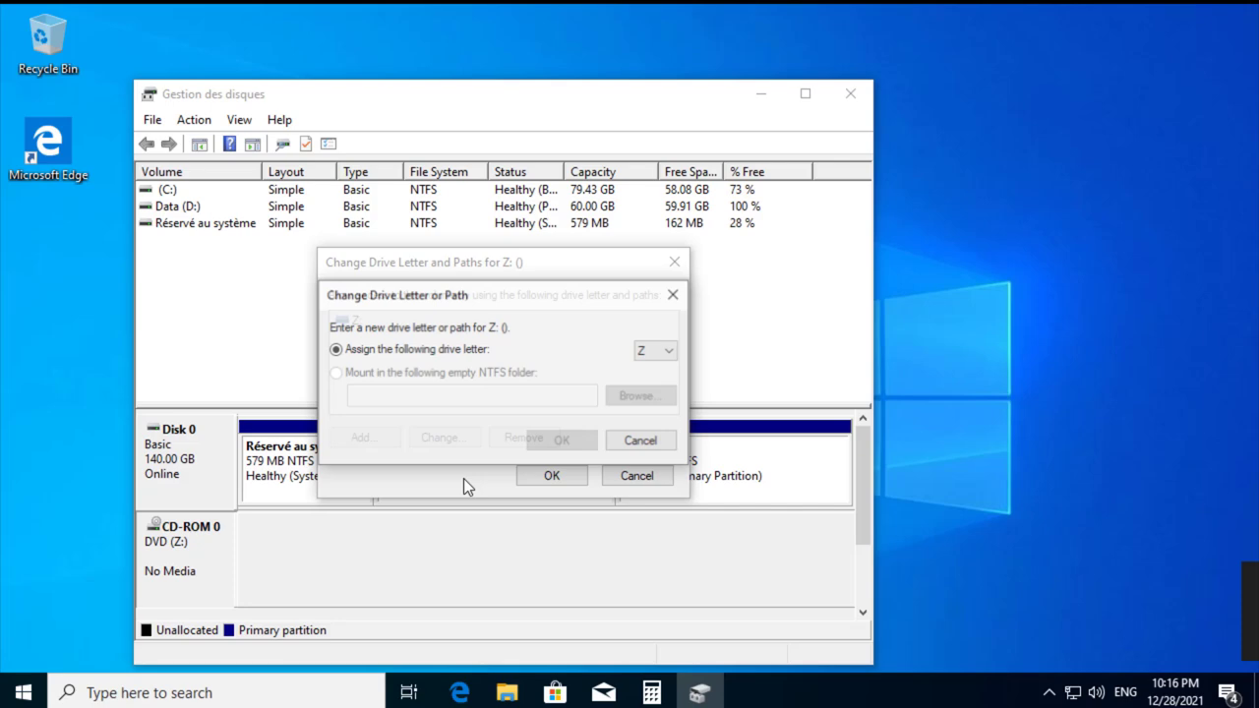
{"action": "left_click", "coordinate": [669, 353]}
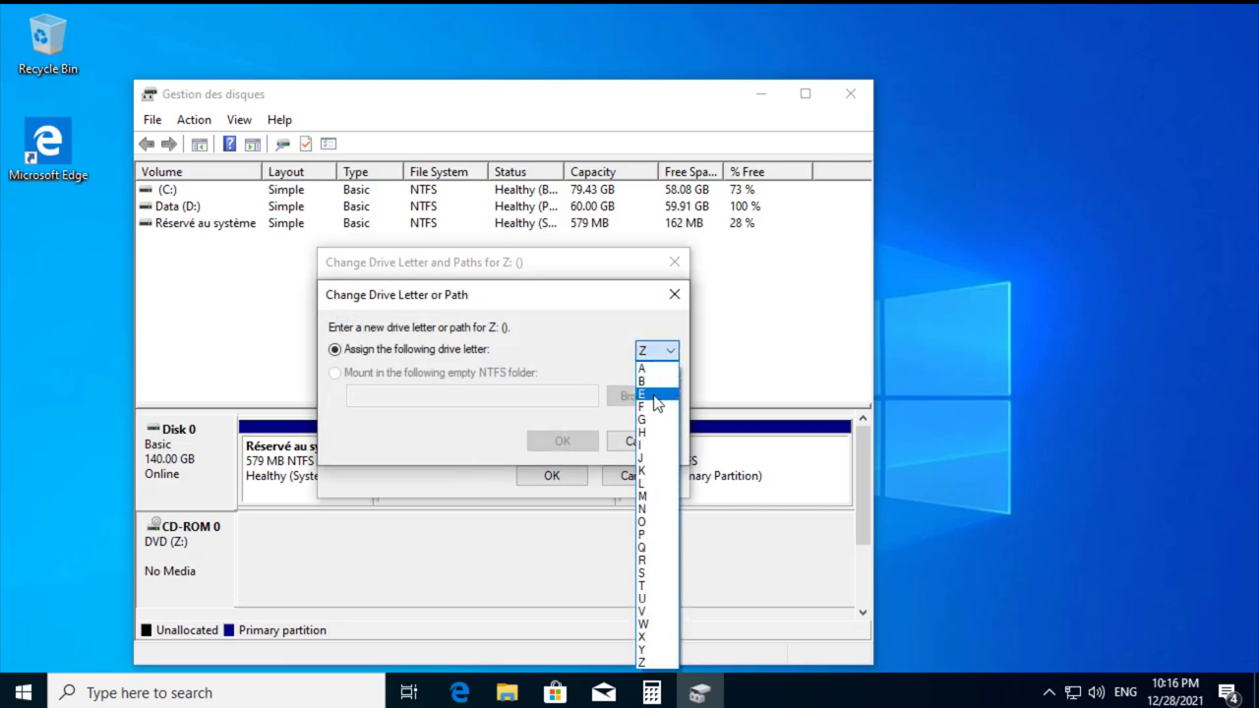
{"action": "left_click", "coordinate": [661, 395]}
{"action": "left_click", "coordinate": [562, 441]}
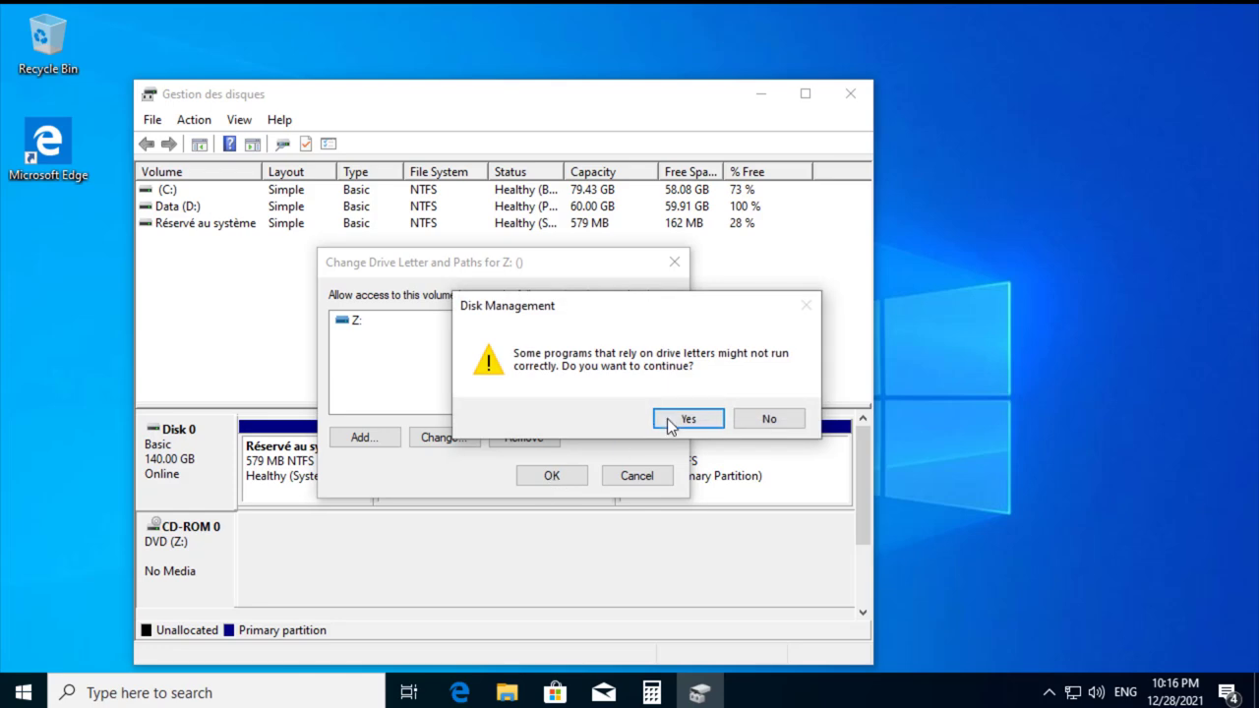
{"action": "left_click", "coordinate": [684, 418]}
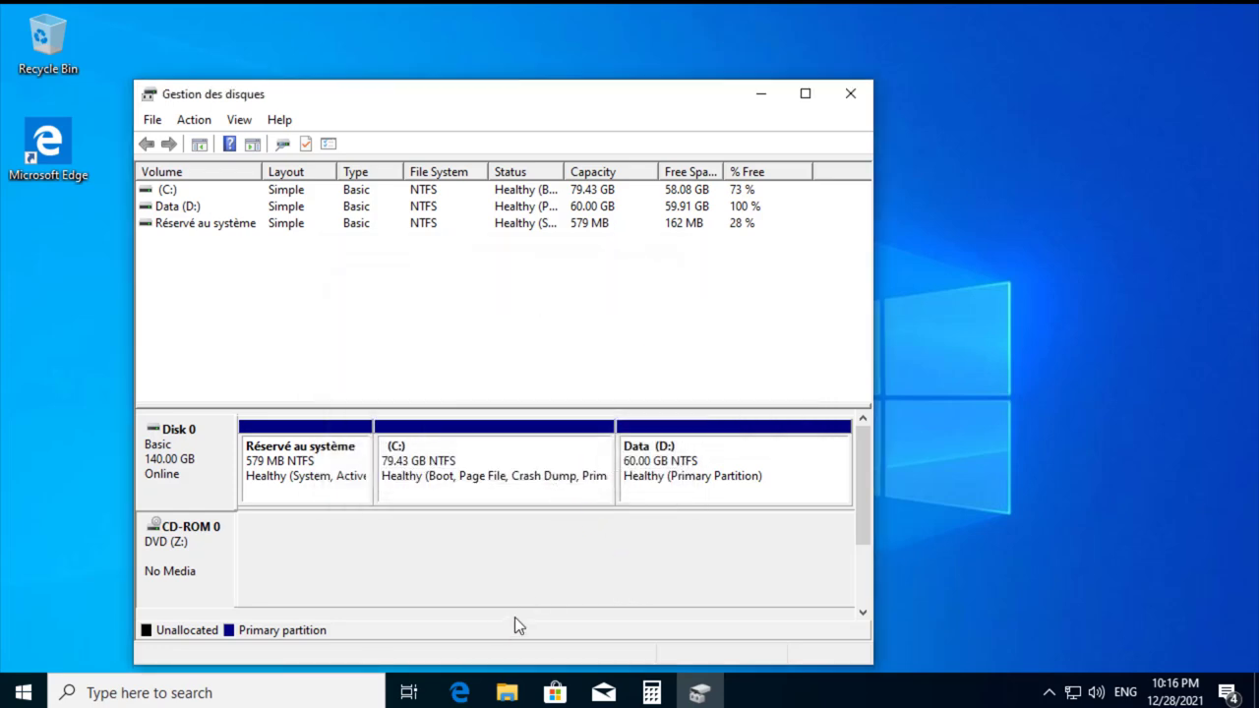
- Switch to File Explorer and examine the letters and free space of the Local Disk, Data and DVD drives in This PC
{"action": "left_click", "coordinate": [507, 693]}
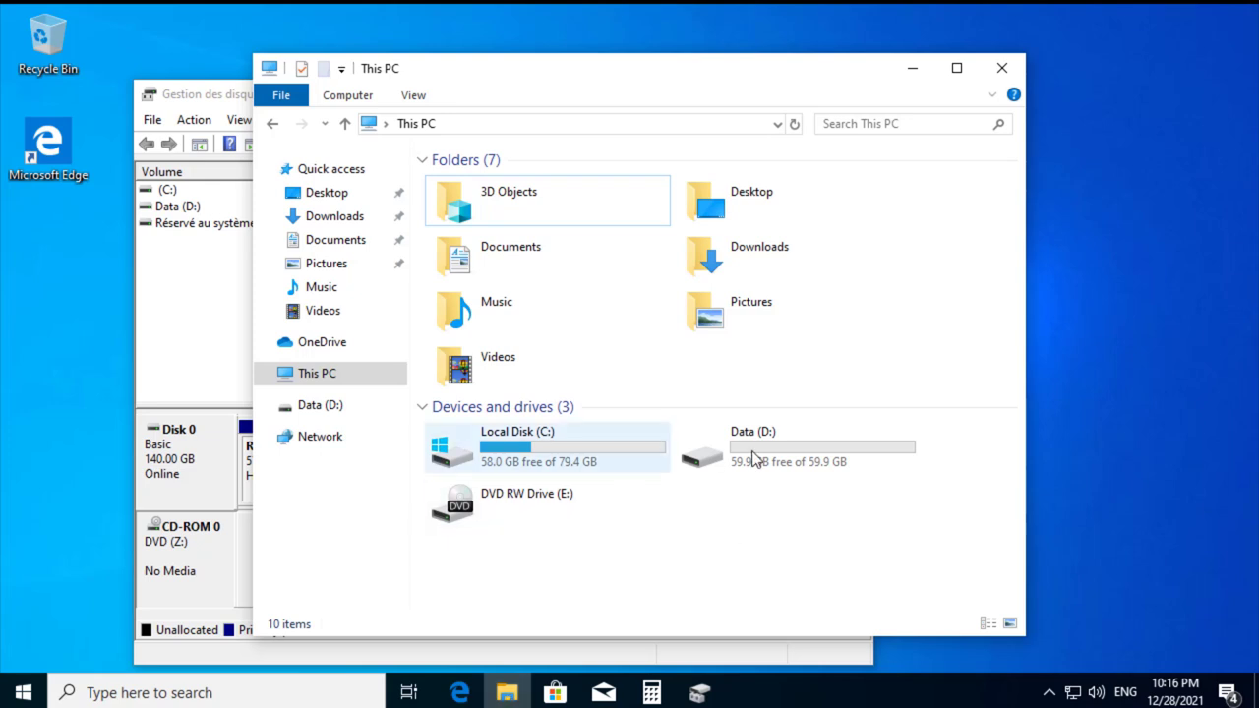
{"action": "left_click", "coordinate": [786, 449]}
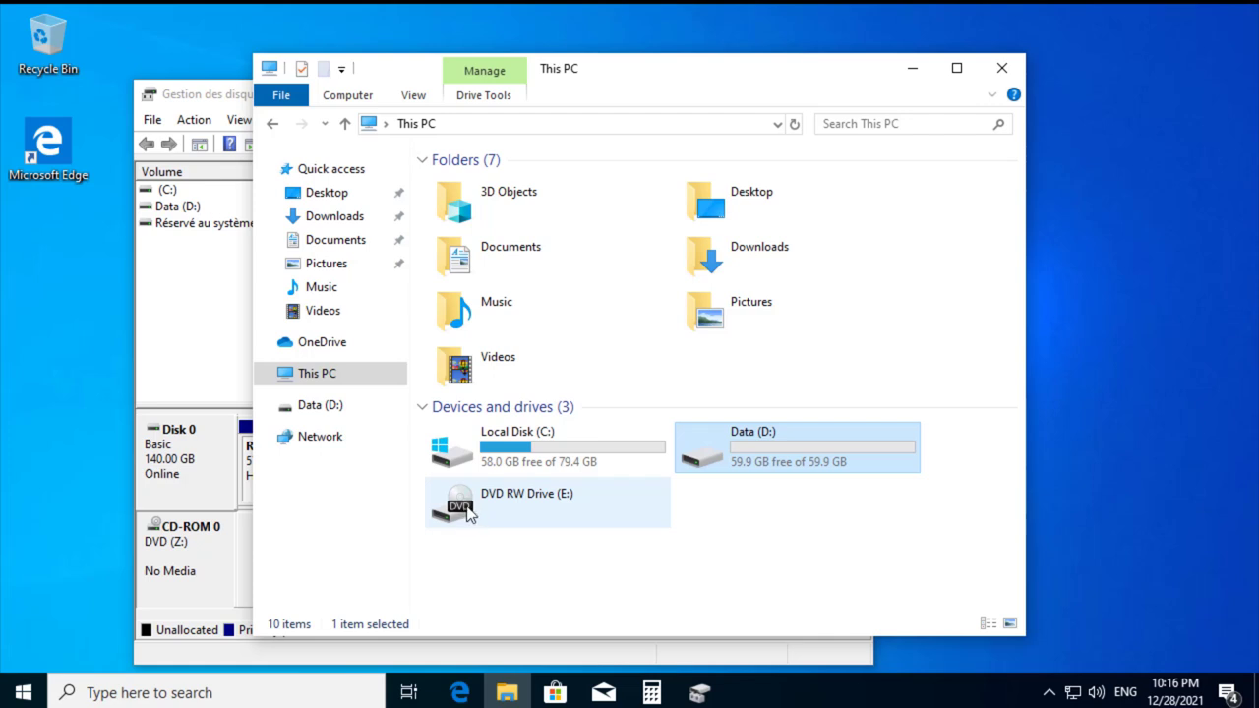
{"action": "left_click", "coordinate": [568, 496]}
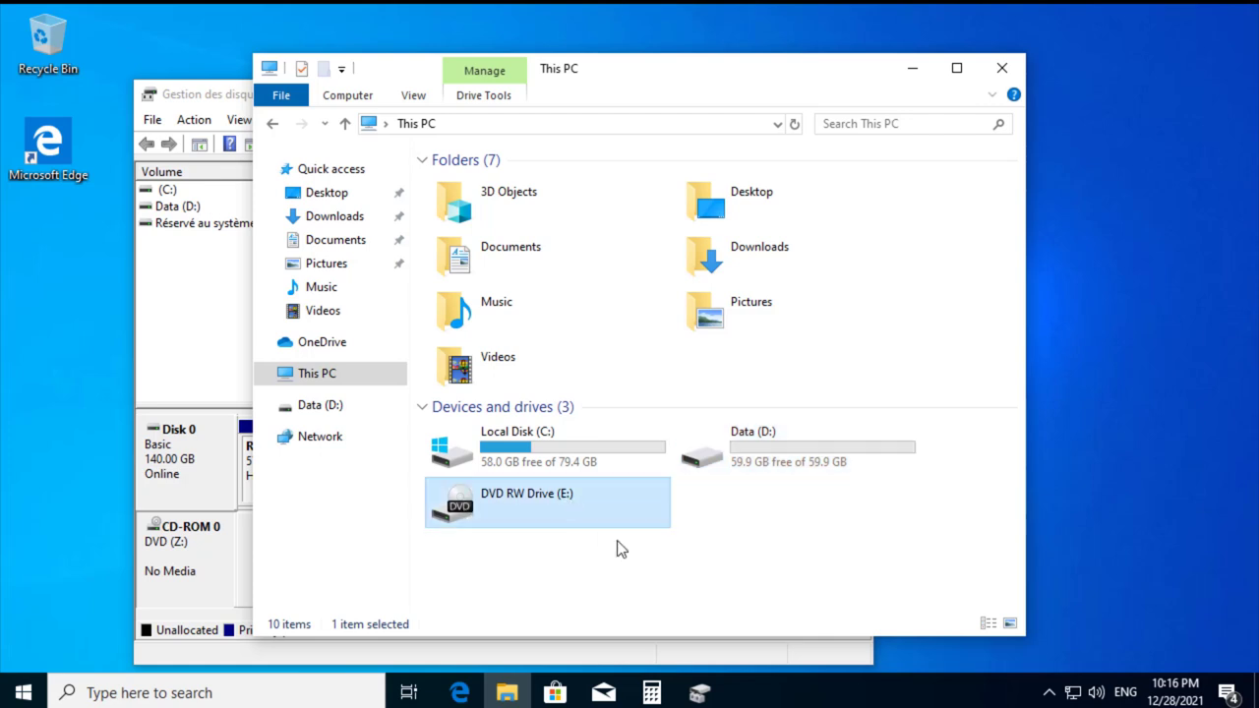
{"action": "left_click", "coordinate": [706, 553]}
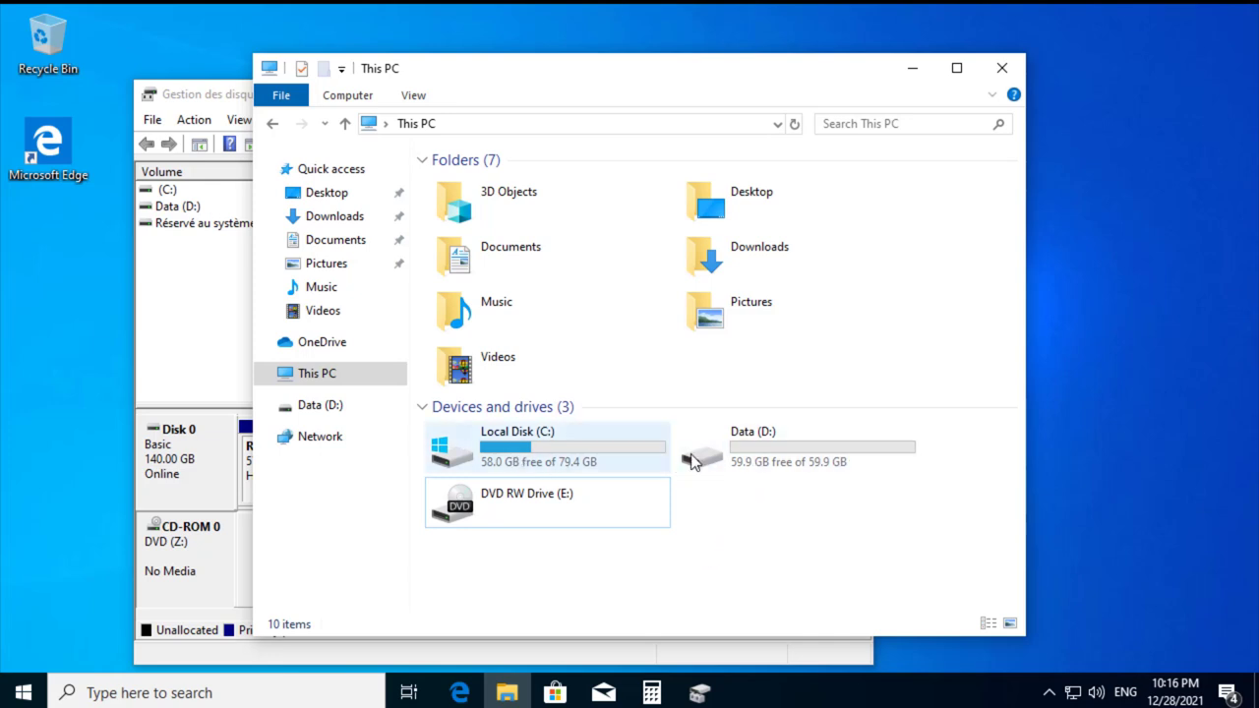
{"action": "left_click", "coordinate": [789, 451]}
{"action": "left_click", "coordinate": [615, 458]}
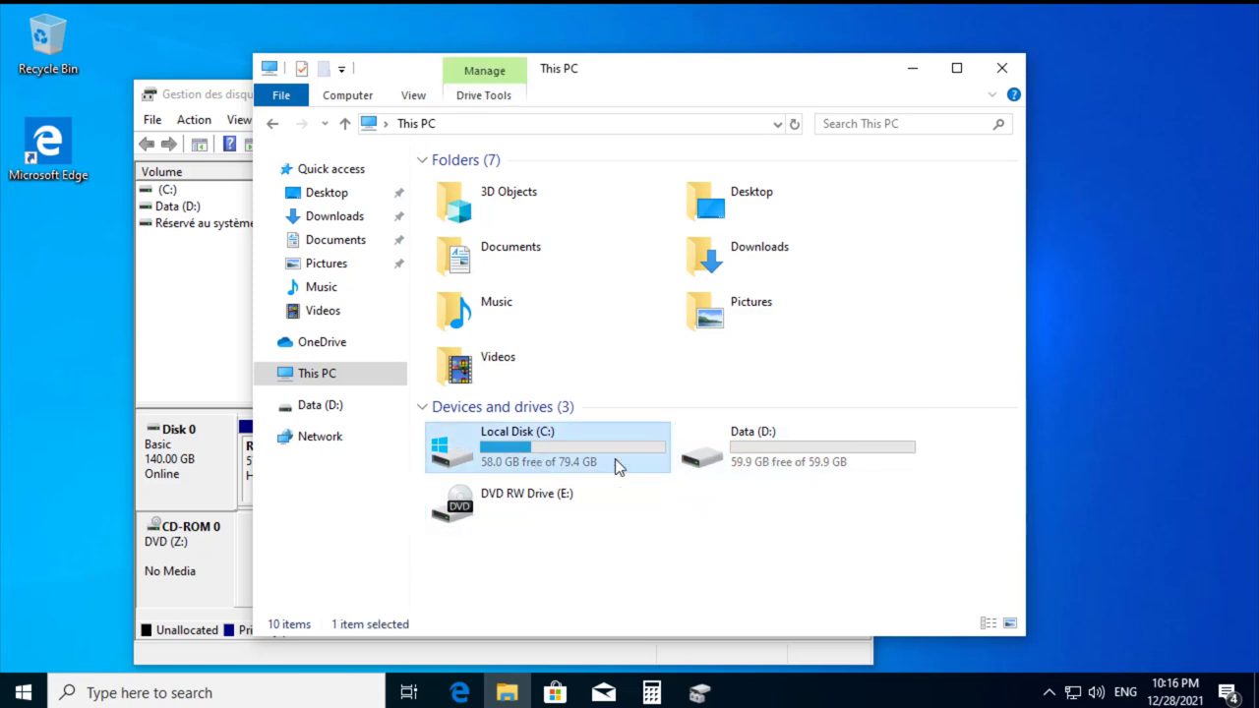
{"action": "left_click", "coordinate": [797, 451]}
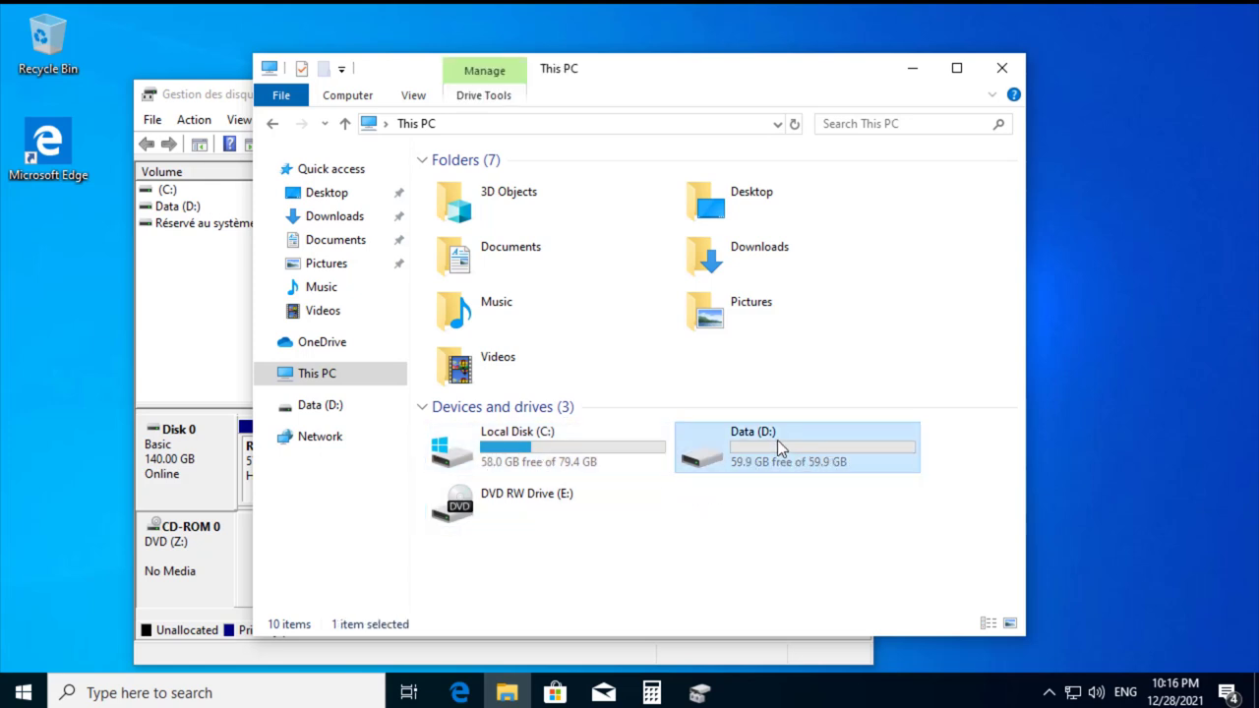
{"action": "left_click", "coordinate": [613, 455]}
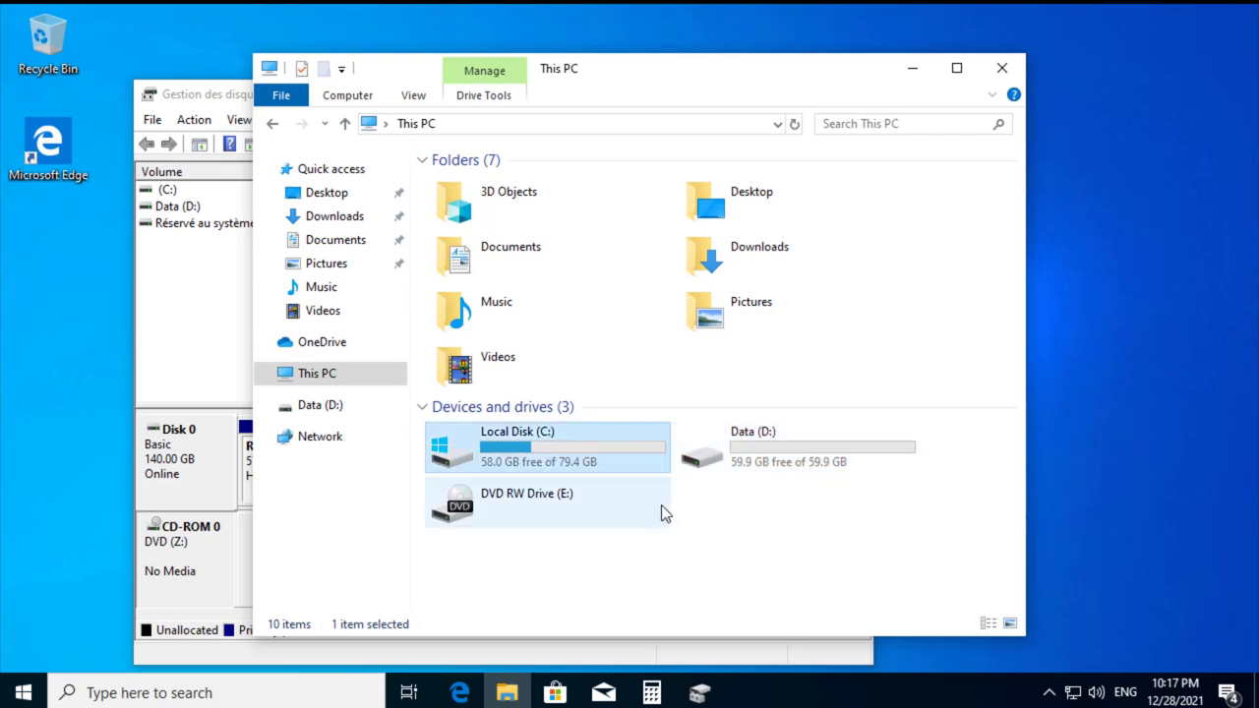